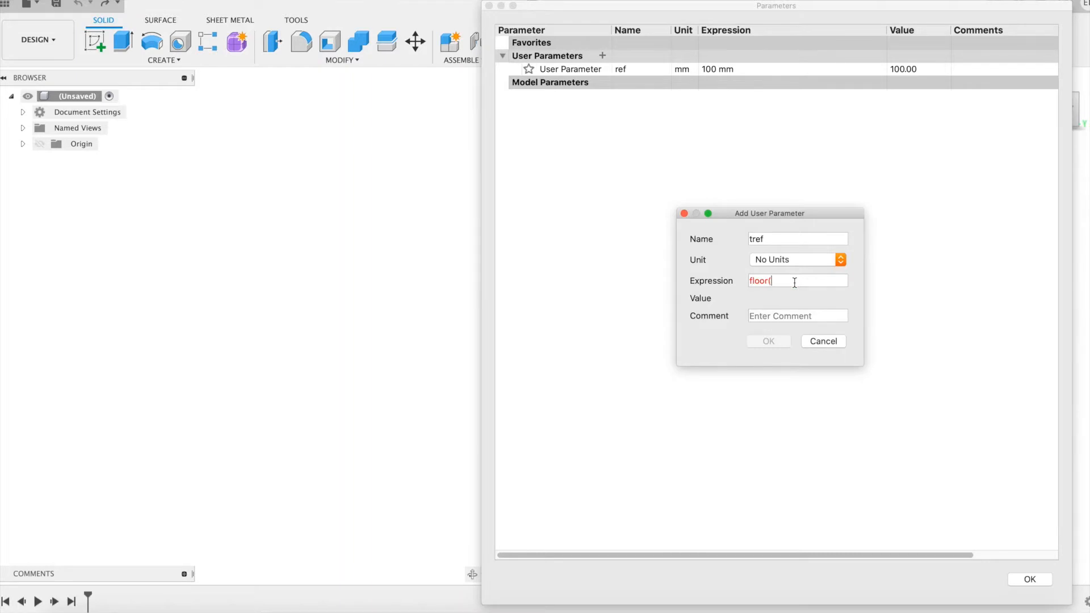
Add the unitless user parameter tref with the expression floor(ref/40mm)*2+1 and close the parameter list.
type("r")
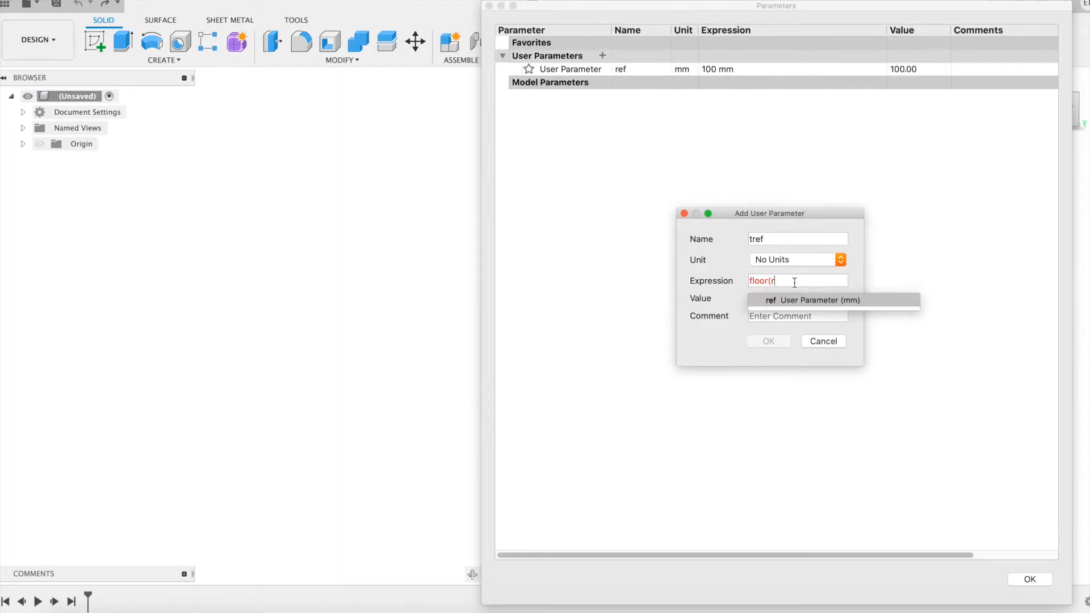
type("ef/40mm)*2+1")
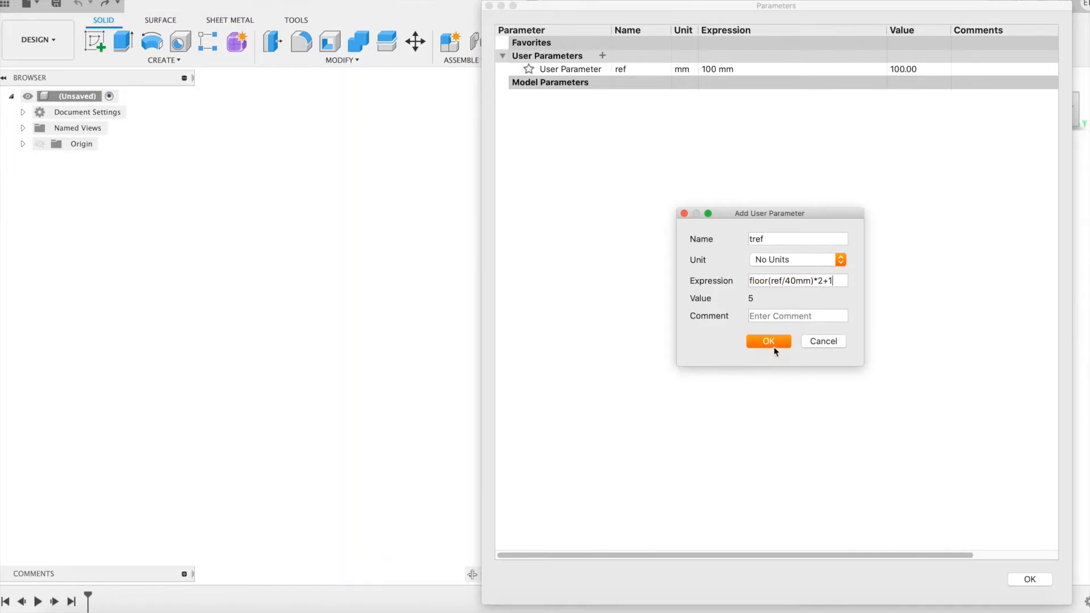
left_click(772, 343)
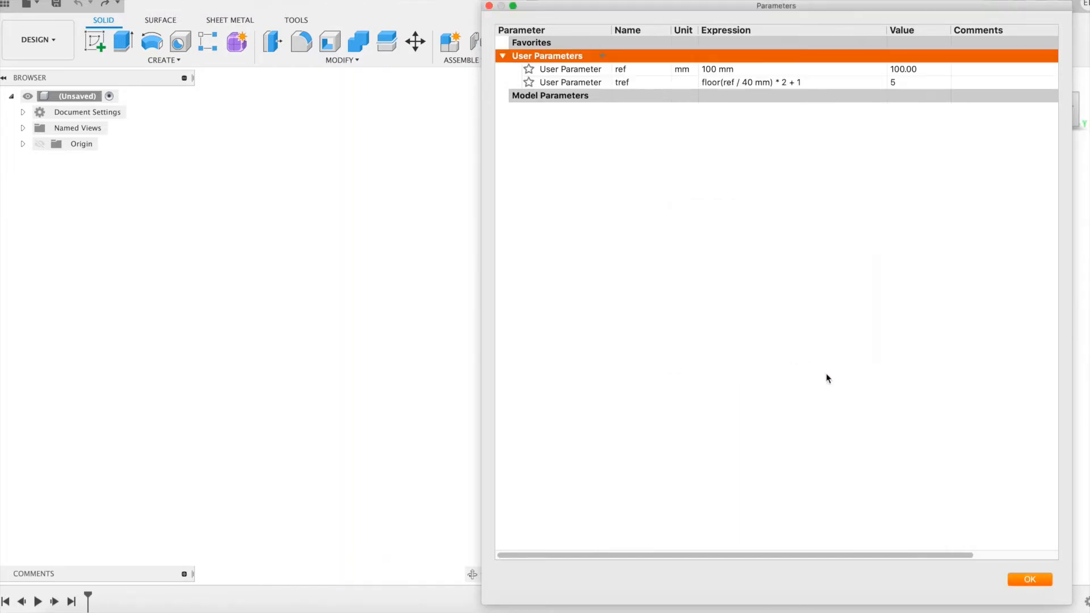
left_click(1030, 580)
Start a sketch on the YZ plane and draw a vertical construction line of length ref upward from the origin.
left_click(94, 41)
left_click(595, 294)
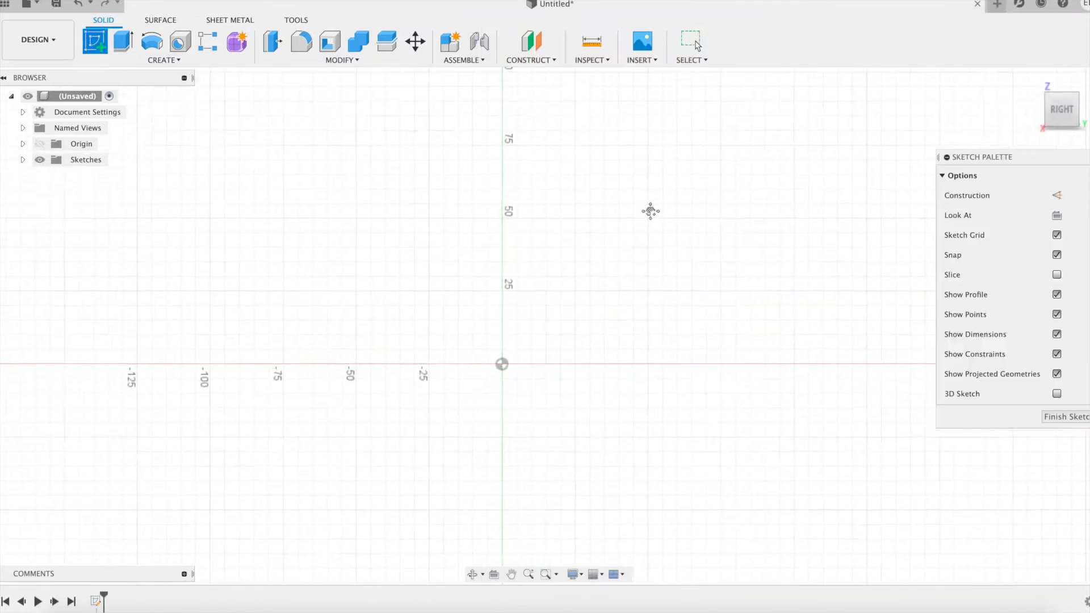
left_click(1057, 194)
key("l")
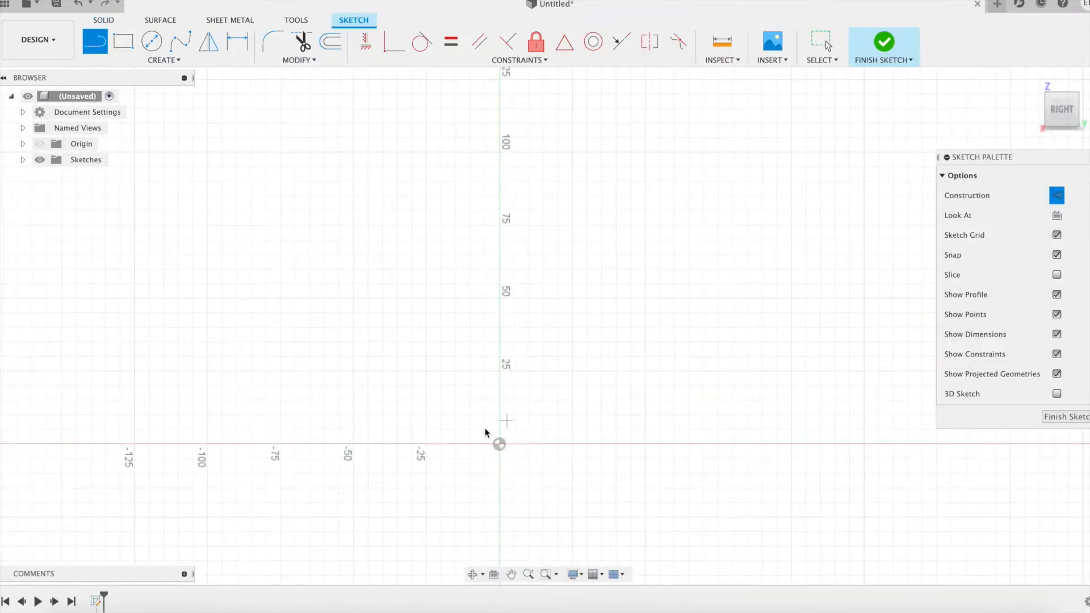
left_click(499, 445)
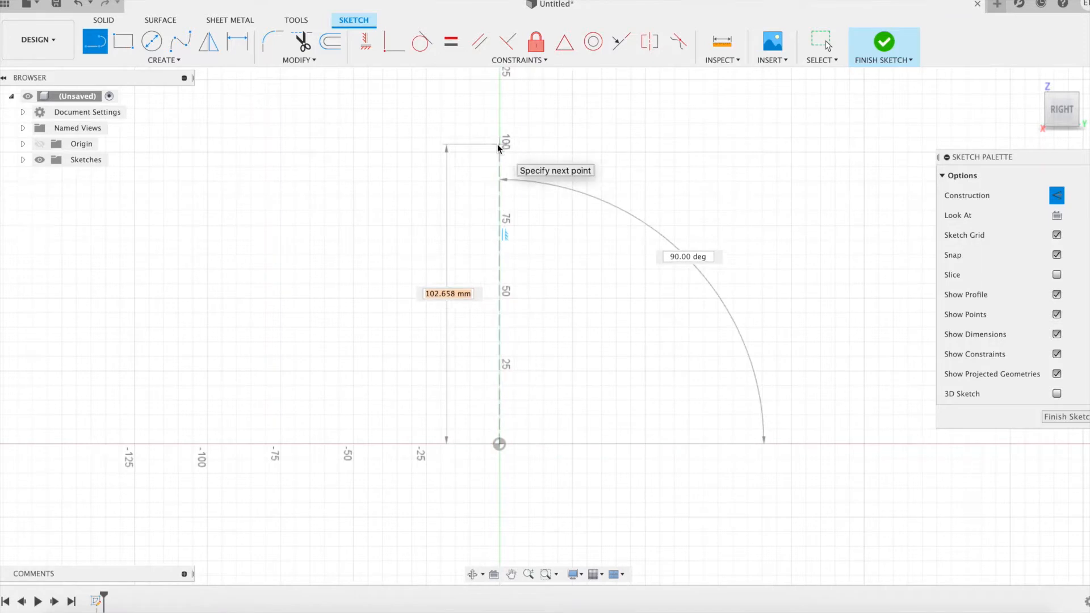
type("ref")
key("Return")
key("Return")
key("Escape")
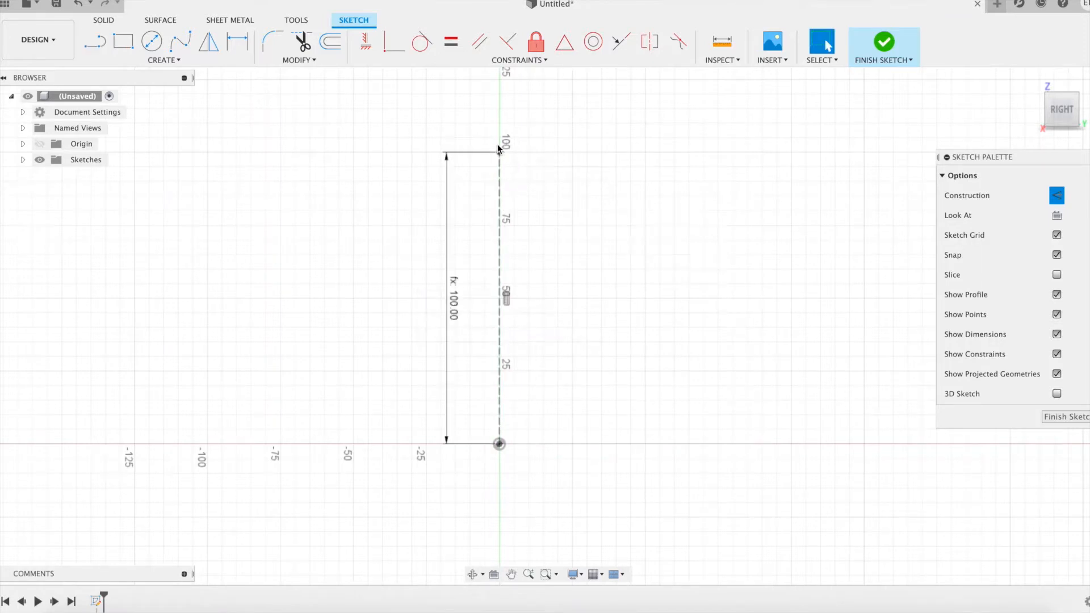
Draw a second construction line from the origin, slanting slightly left of the vertical one, with length ref*0.79.
key("l")
left_click(499, 445)
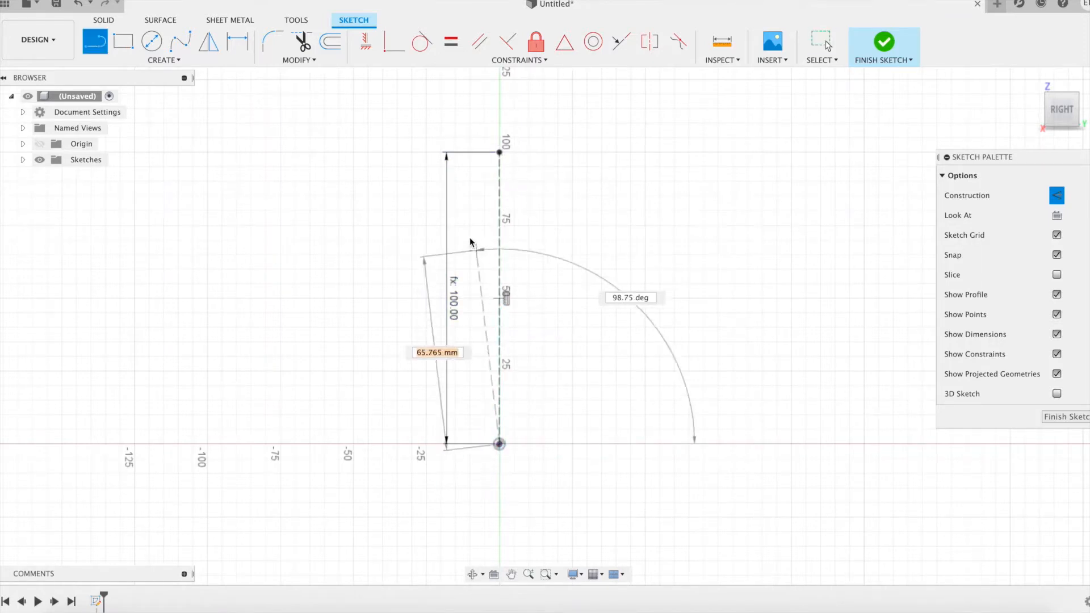
type("ref")
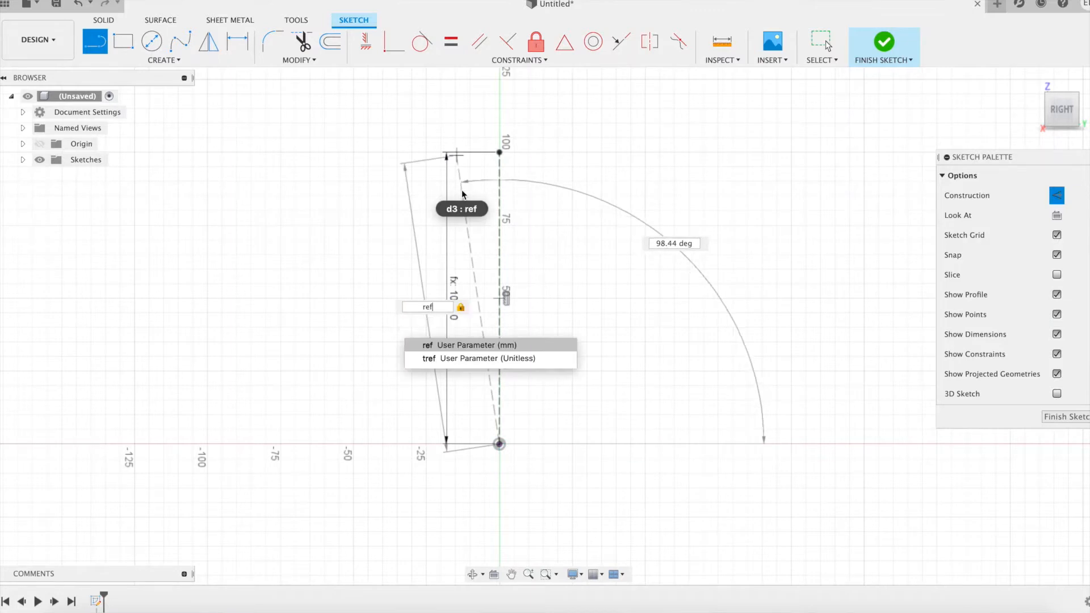
type("*0.79")
key("Return")
key("Escape")
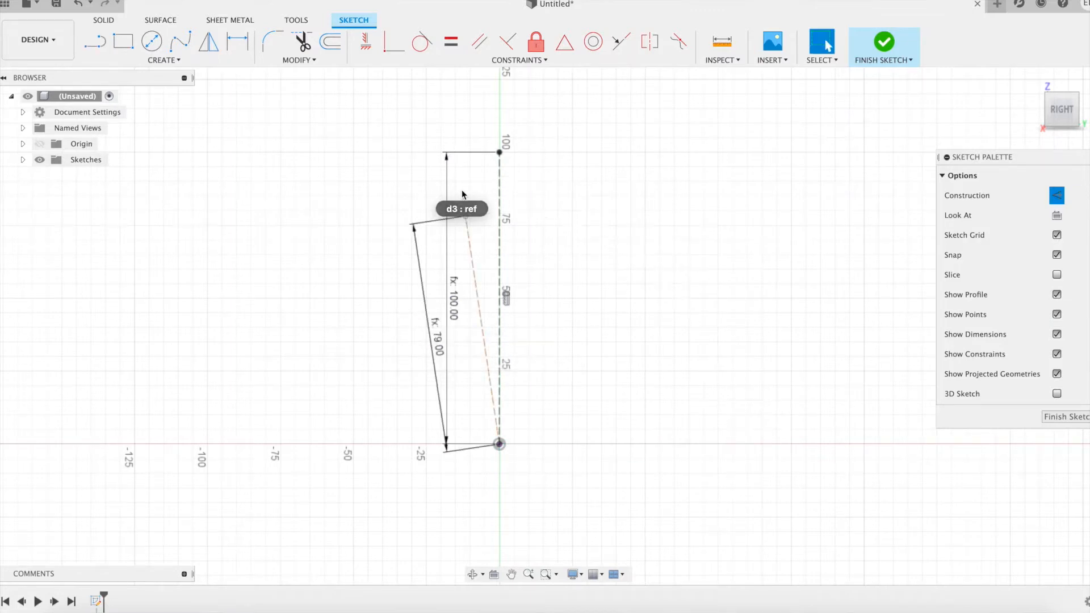
Dimension the angle between the two construction lines as 30/tref.
key("d")
left_click(475, 267)
left_click(499, 264)
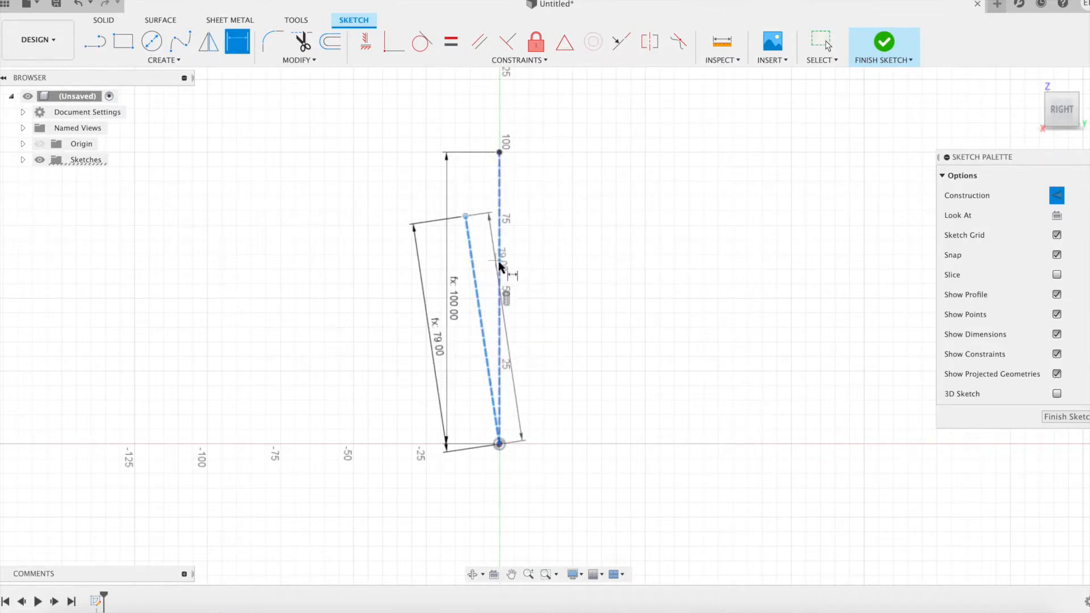
left_click(480, 229)
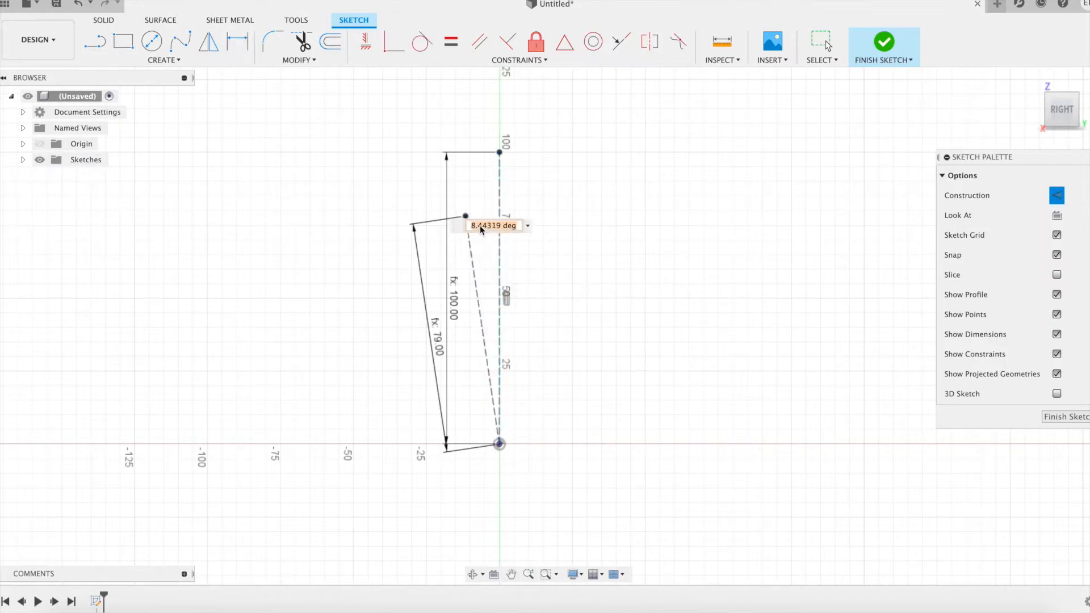
type("30/tr")
key("Return")
key("Return")
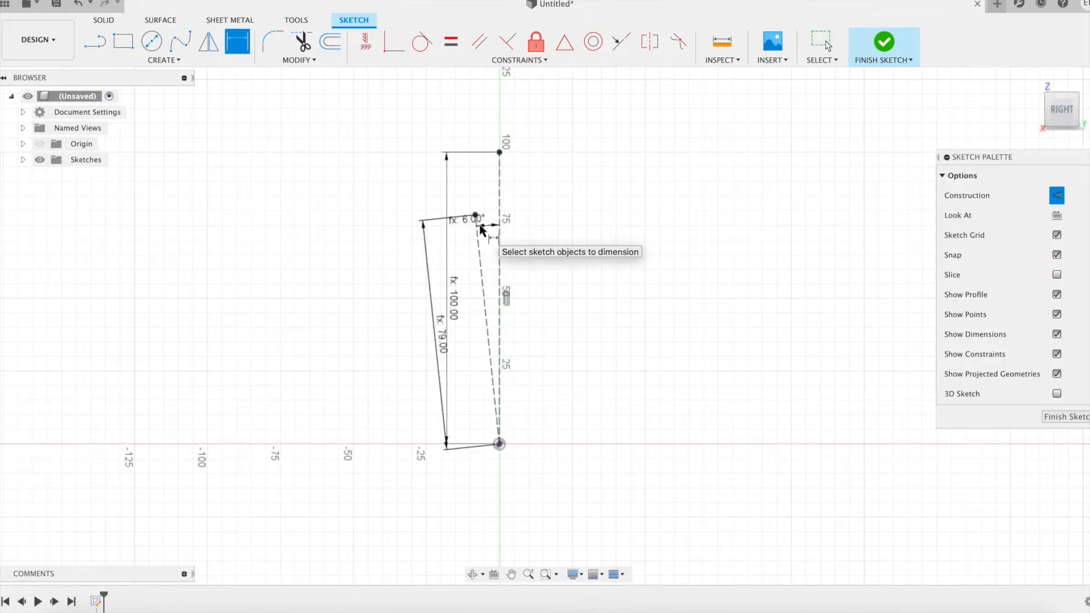
key("Escape")
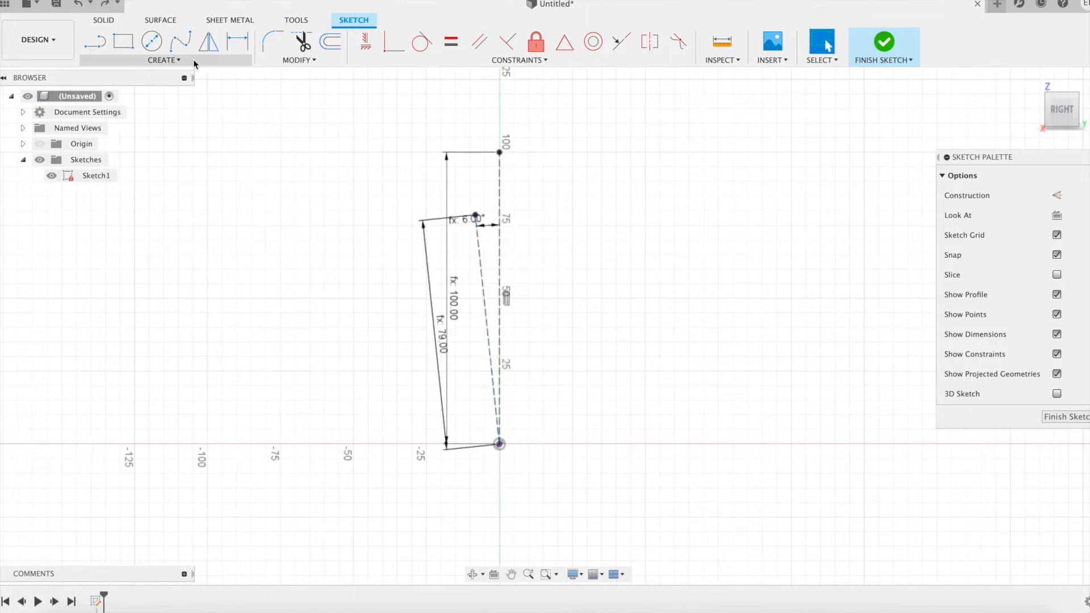
Draw a 180° center point arc about the origin above the horizontal axis, with a radius of about 85 mm.
left_click(164, 60)
mouse_move(183, 115)
left_click(267, 130)
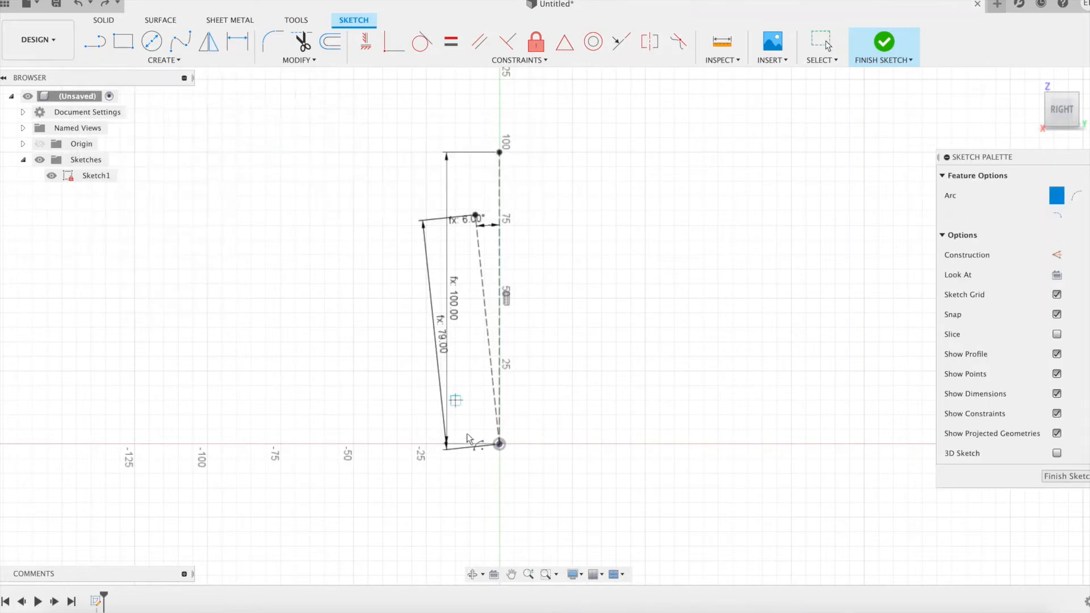
left_click(499, 444)
left_click(251, 444)
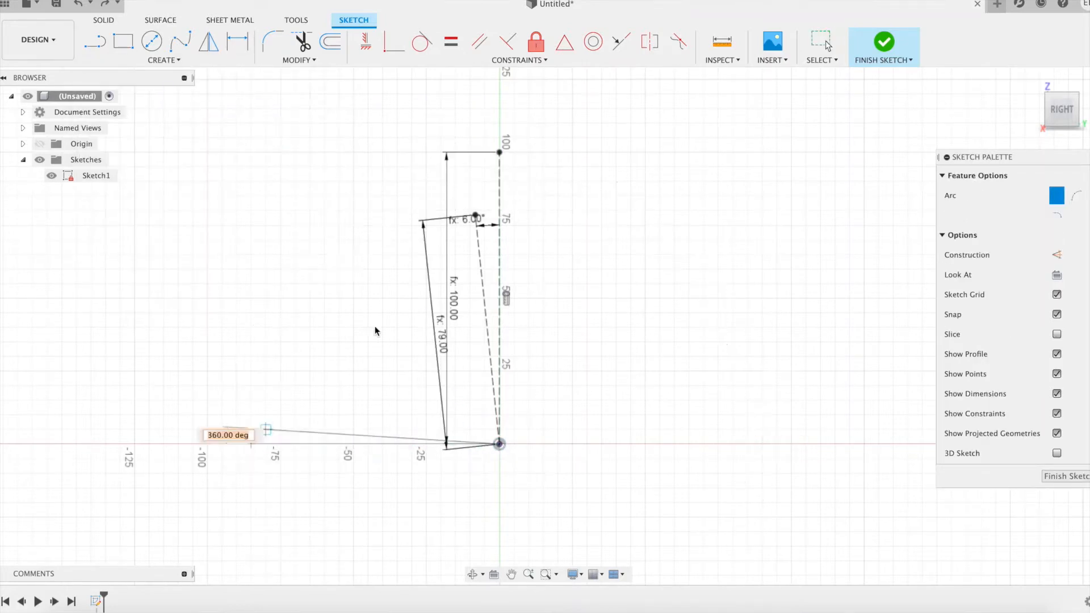
left_click(740, 444)
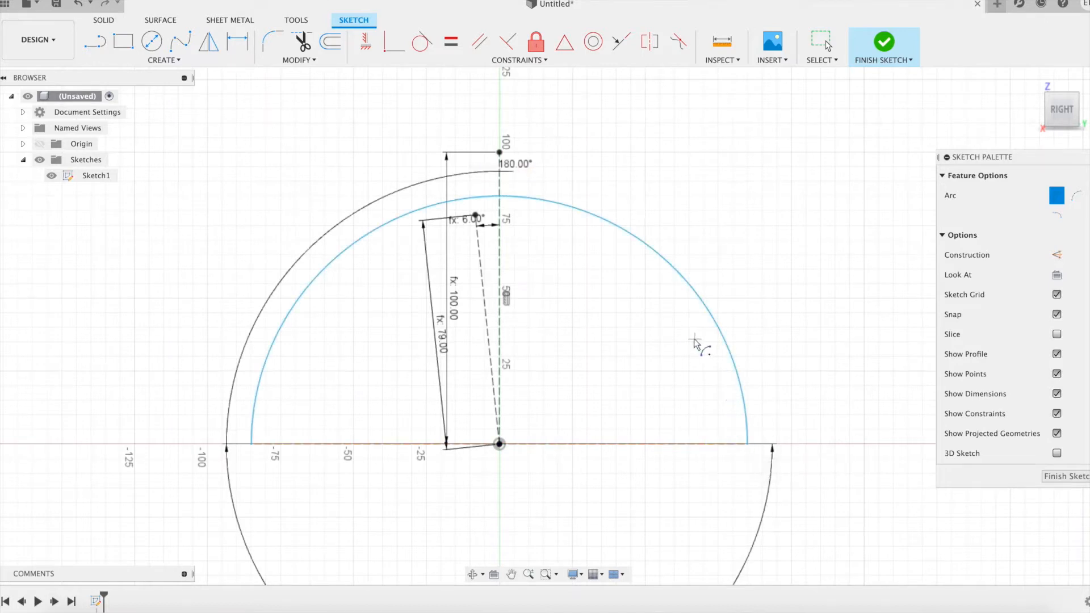
Set the radius of the half-circle arc to ref-25.
key("d")
left_click(689, 287)
left_click(558, 412)
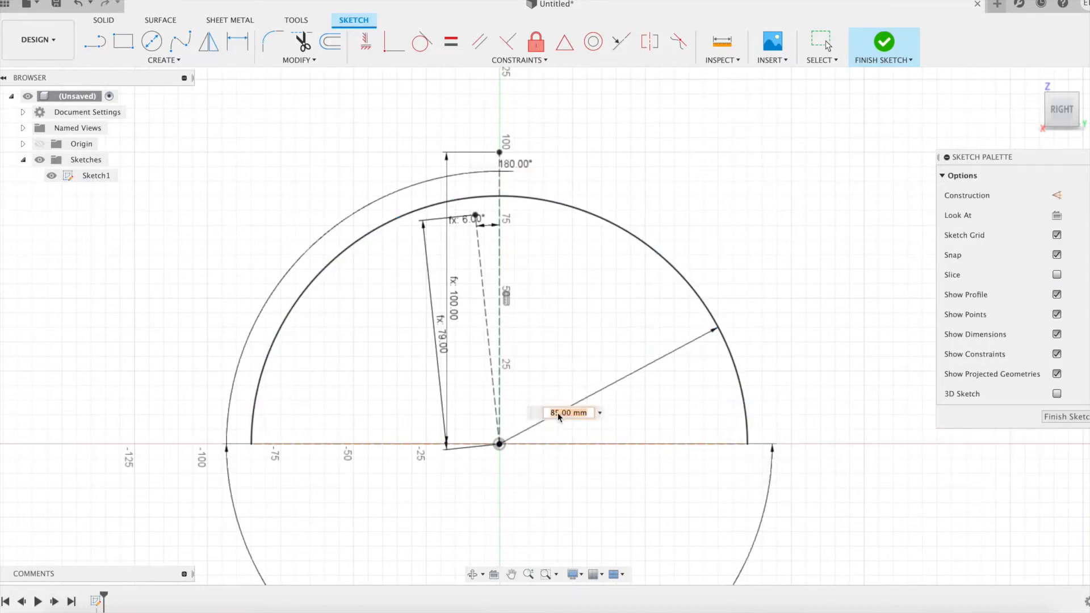
type("ref-25")
key("Return")
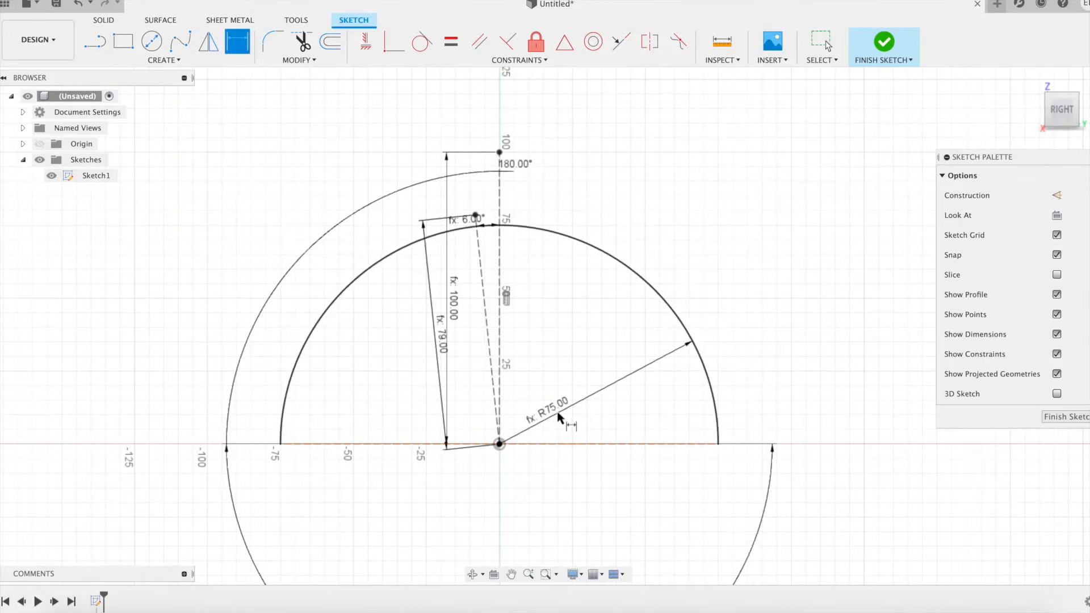
key("Escape")
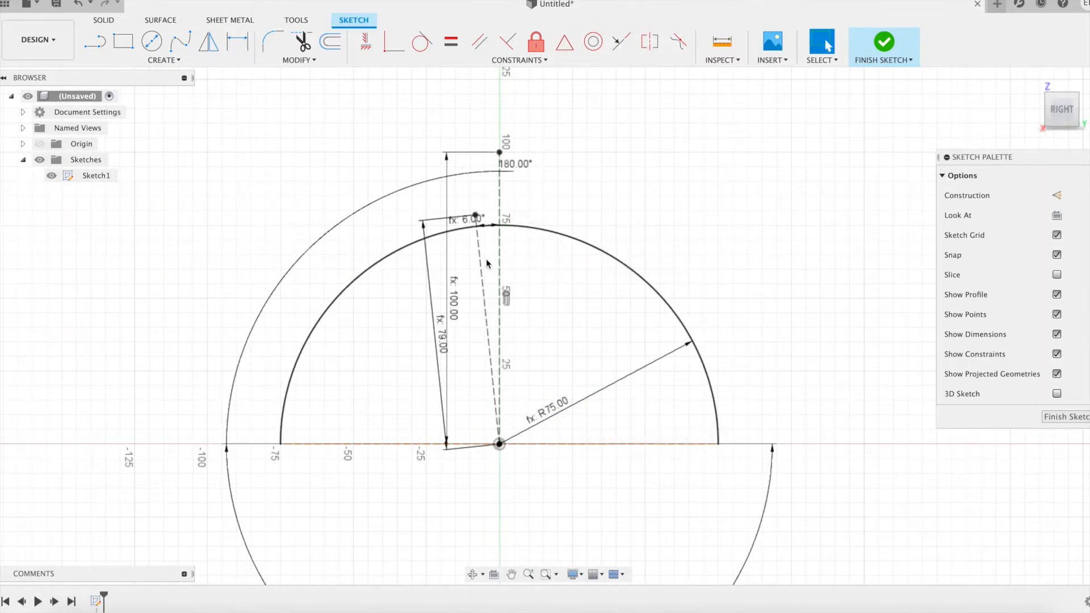
Close the half circle with a straight line between the two ends of the arc.
key("l")
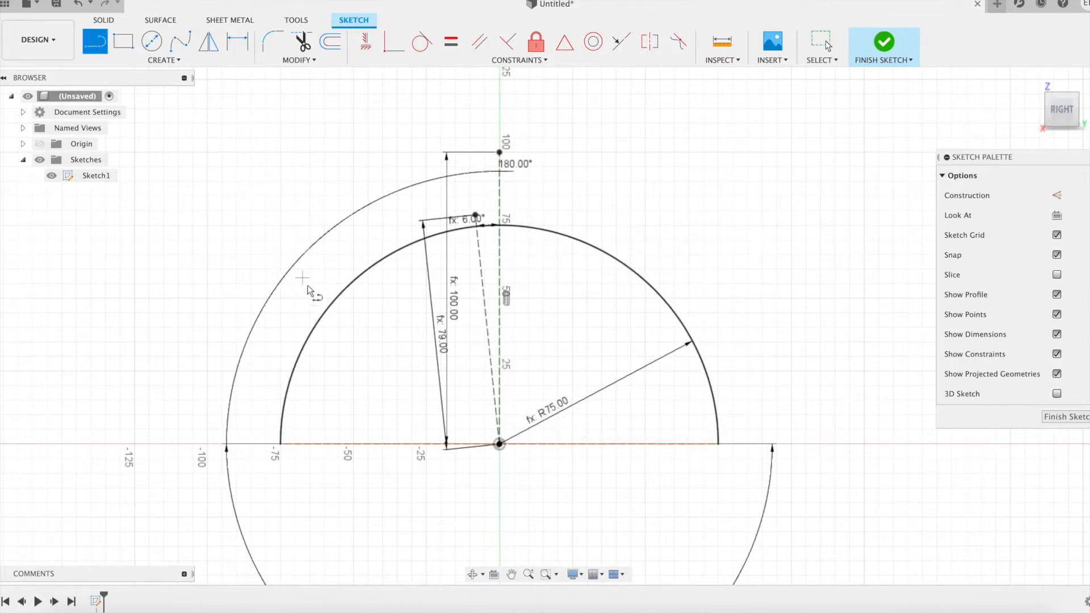
left_click(281, 443)
double_click(719, 443)
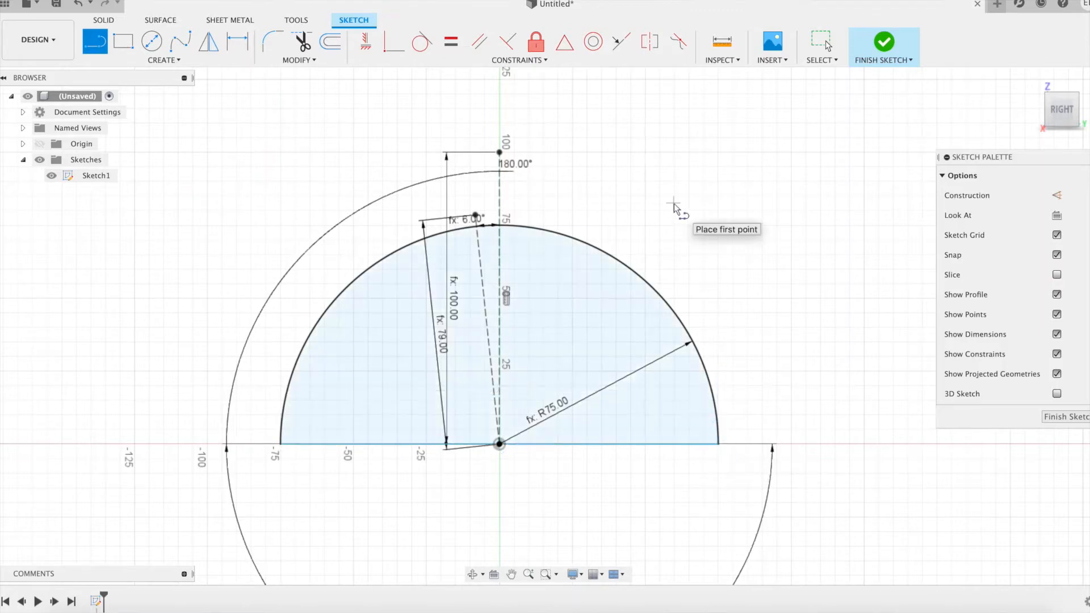
key("Escape")
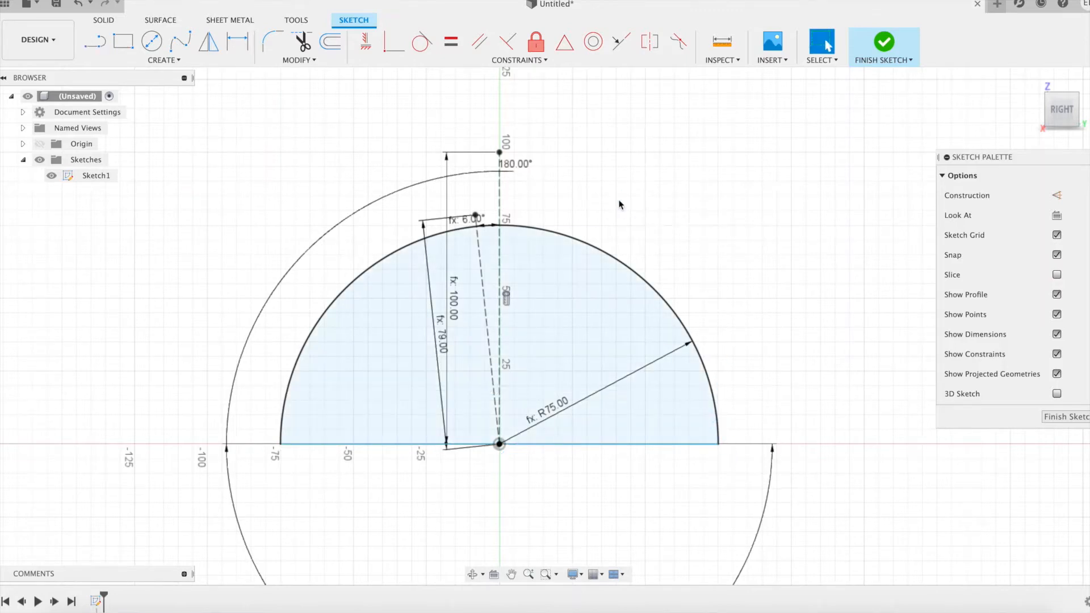
Draw solid lines from the upper ends of the vertical and slanted construction lines down to the arc.
key("l")
scroll(499, 189, "up", 3)
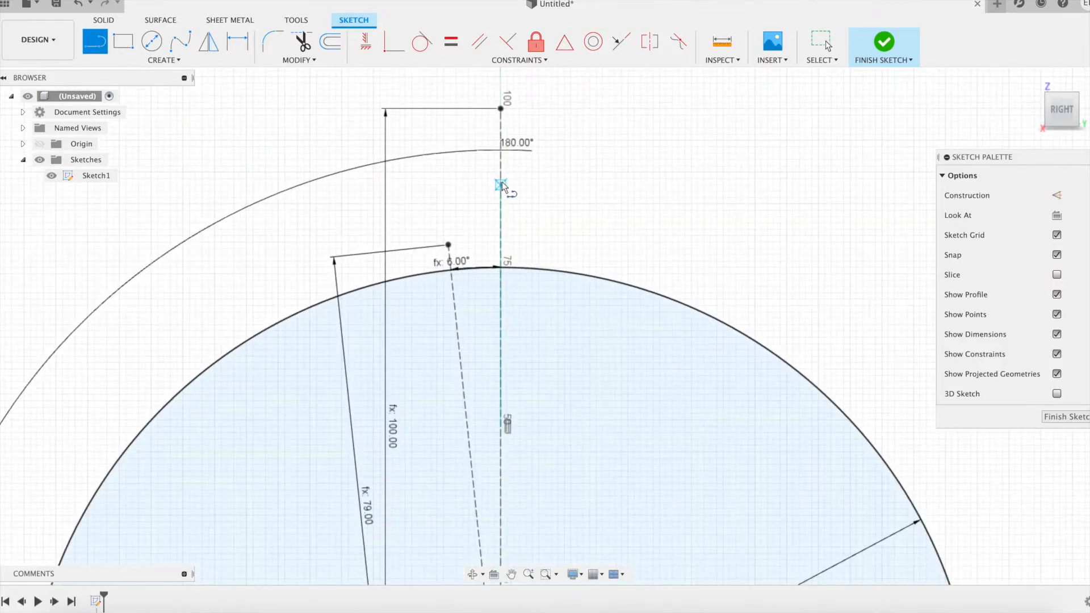
left_click(501, 109)
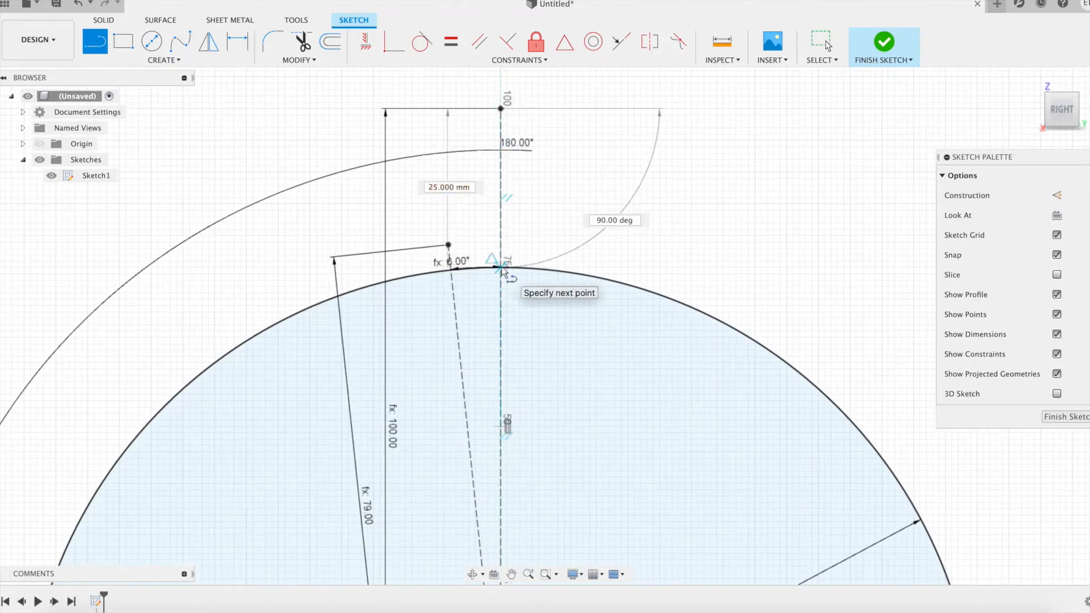
double_click(501, 267)
left_click(449, 245)
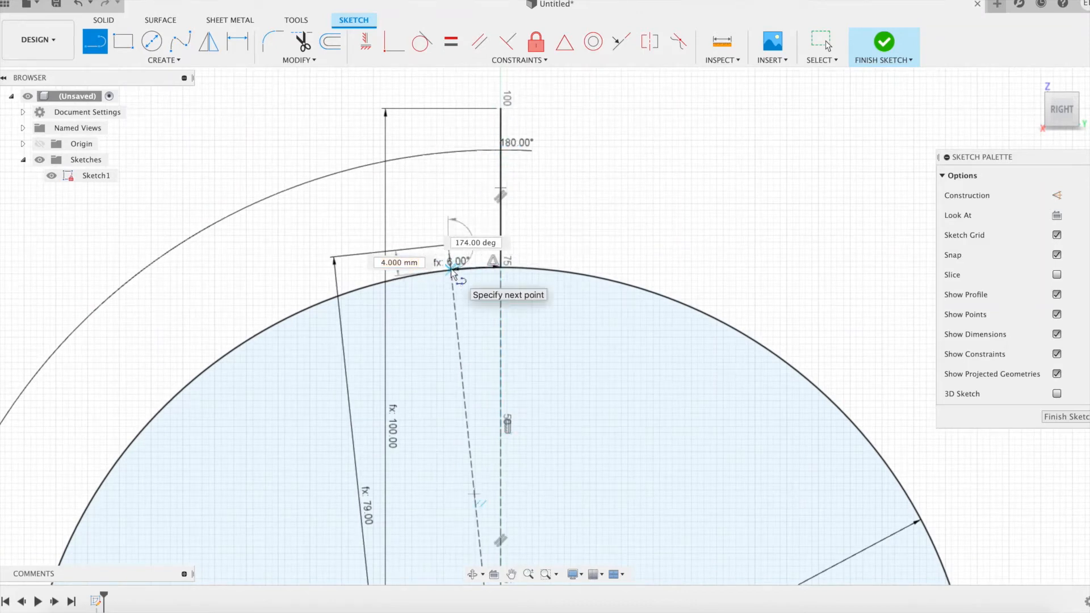
Draw a tangent arc from the short slanted line's upper end to the vertical line's top, and finish the sketch.
left_click(183, 59)
mouse_move(183, 114)
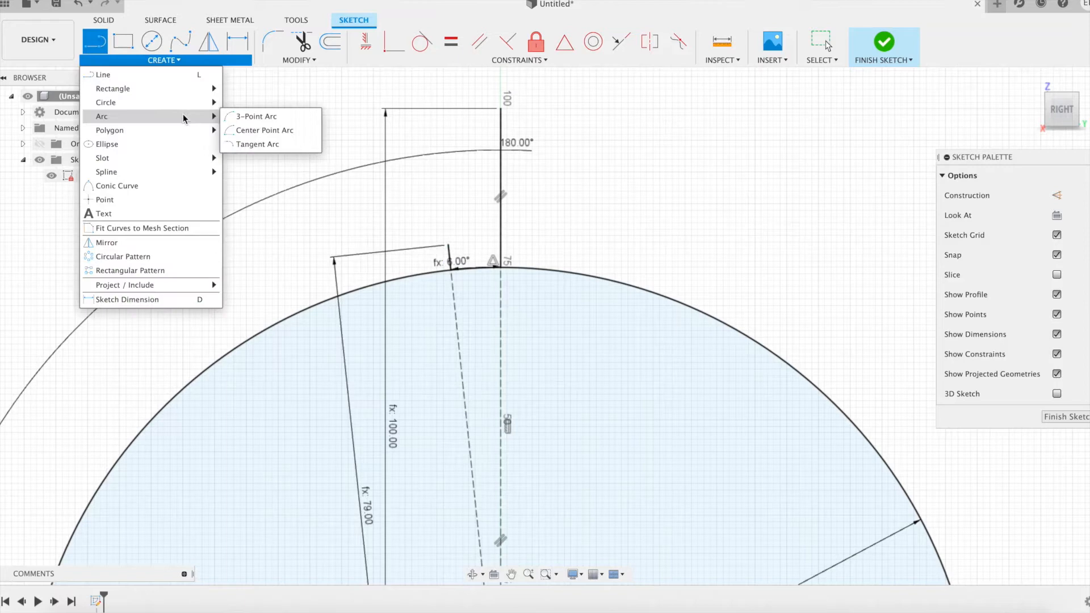
left_click(254, 144)
left_click(448, 246)
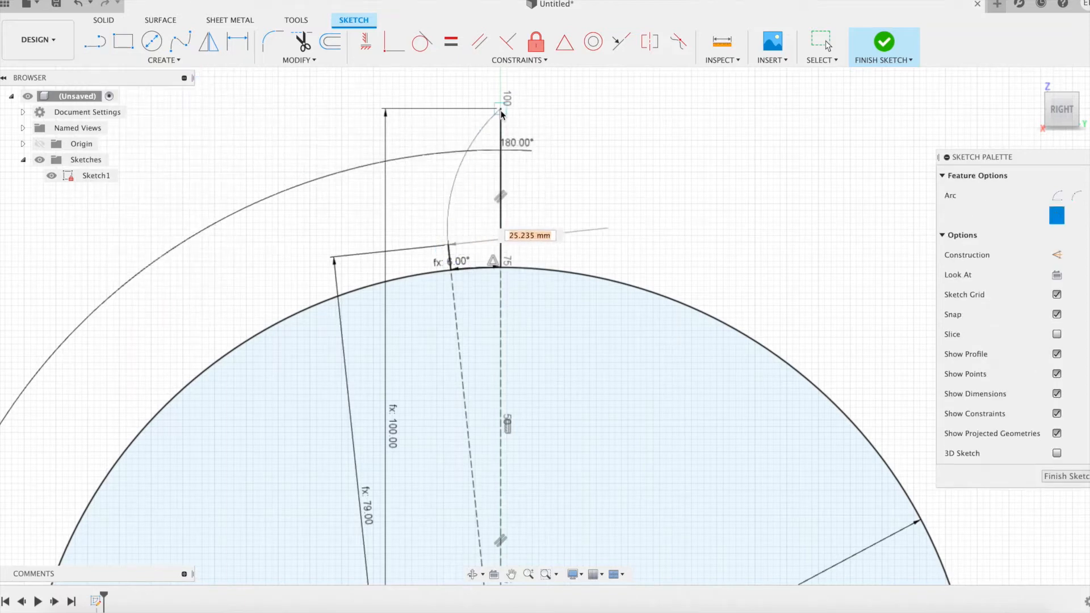
left_click(501, 112)
scroll(646, 175, "down", 5)
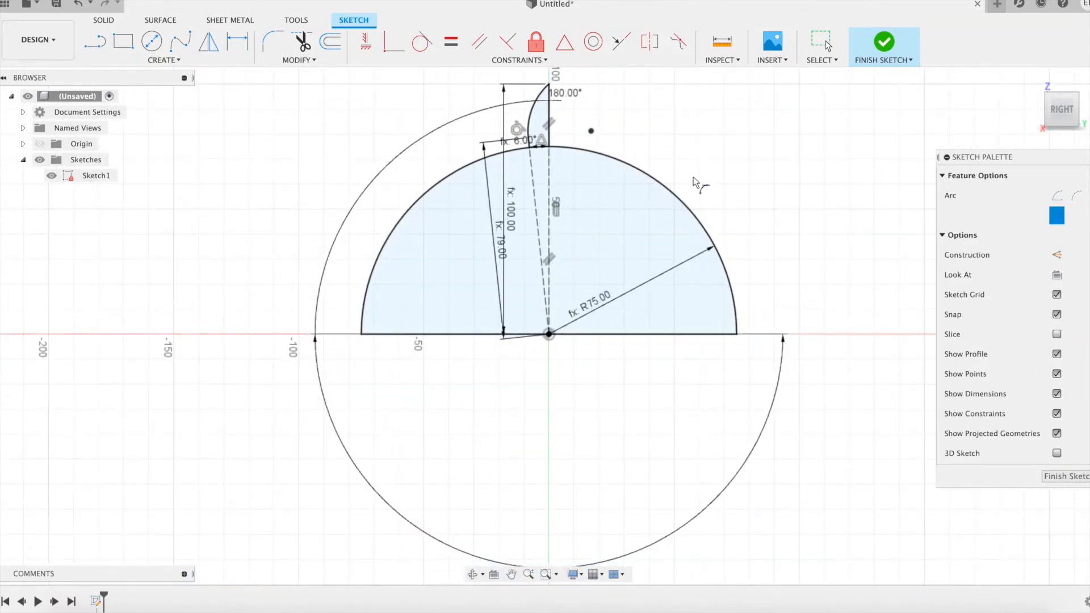
left_click(882, 48)
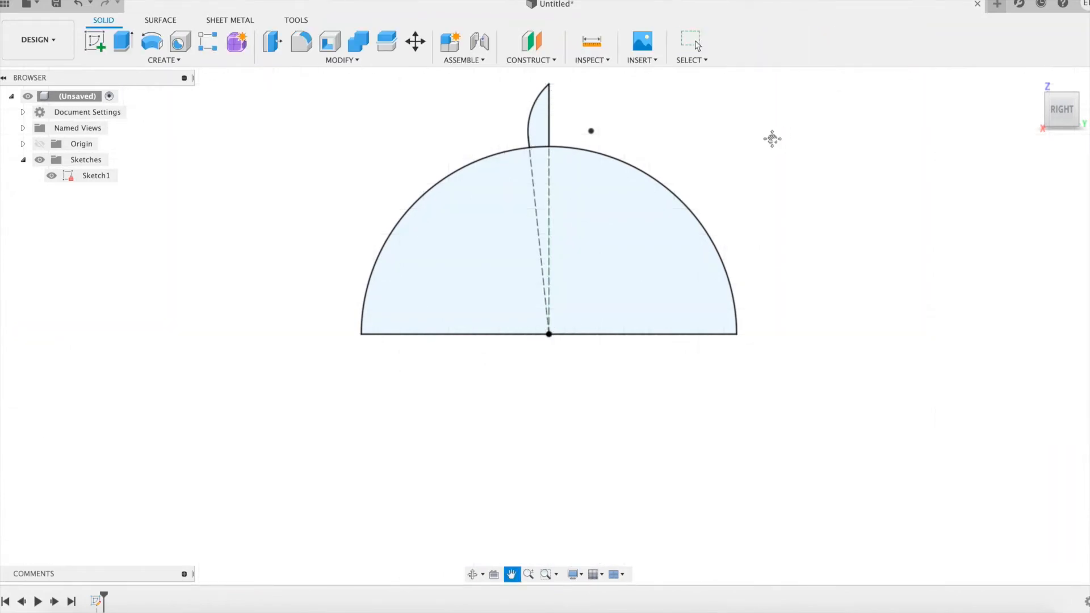
Extrude the half-circle profile as a new body with a distance of ref/10.
middle_click(772, 138)
key("e")
left_click(617, 322)
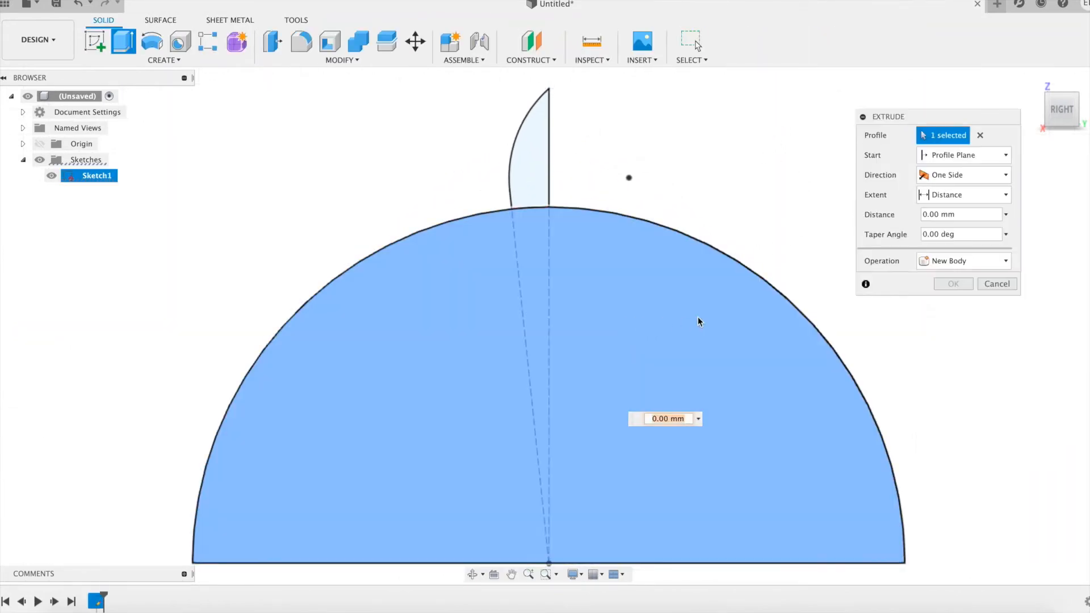
type("ref/10")
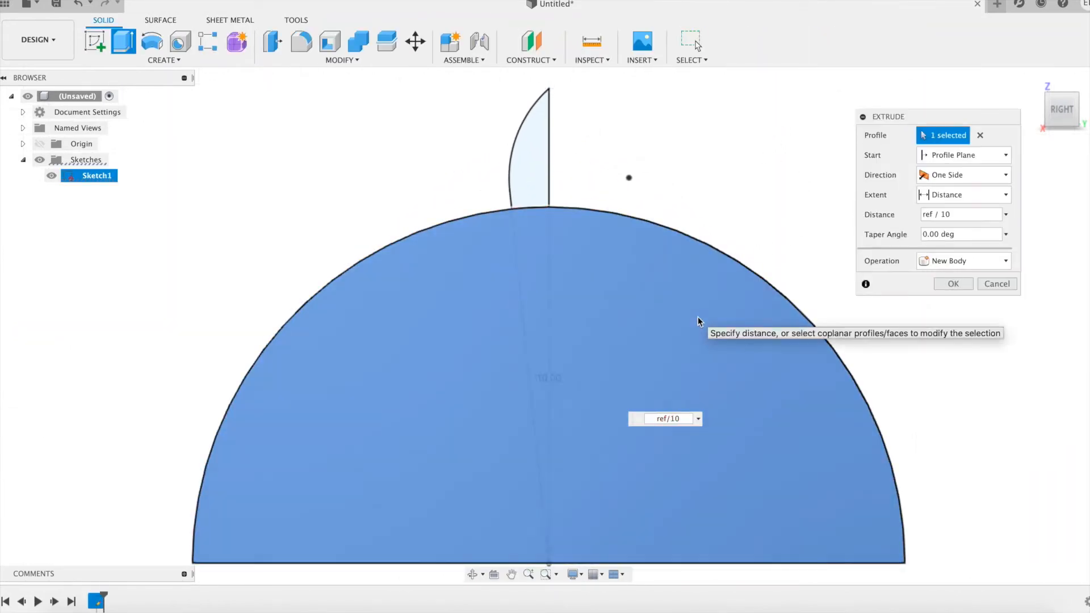
key("Return")
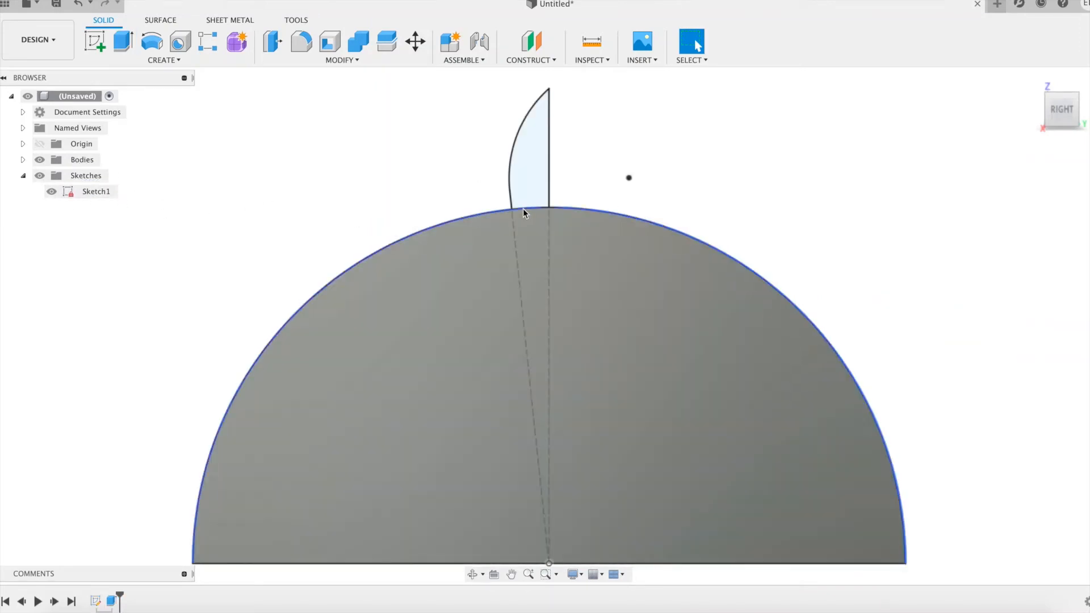
Extrude the half-tooth profile up to the half disc's front face and join it to the body.
key("e")
left_click(530, 178)
middle_click_drag(786, 216, 825, 238, "shift")
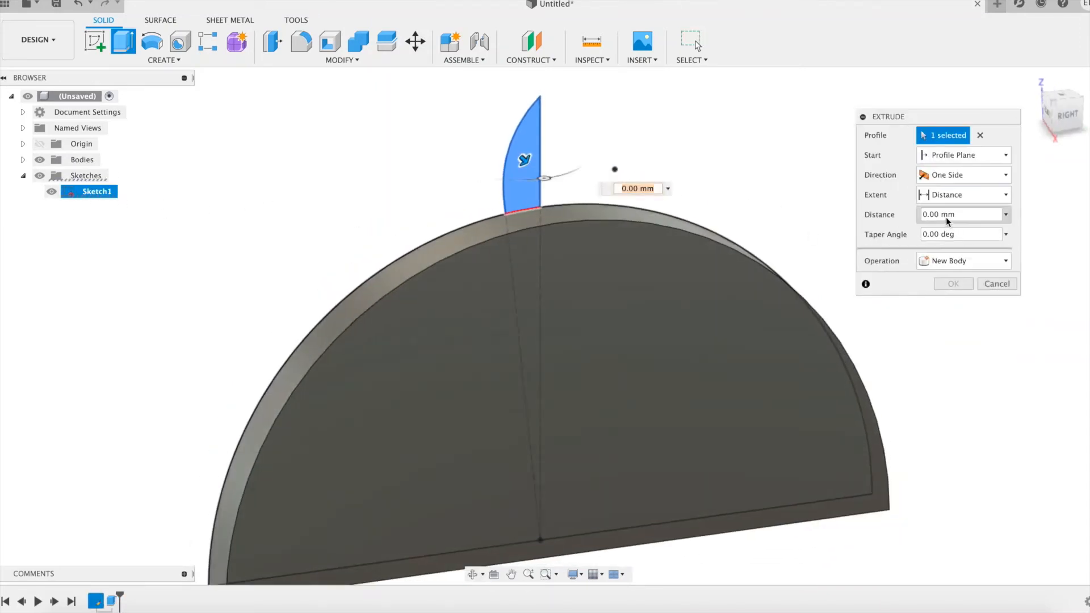
left_click(953, 196)
left_click(956, 227)
left_click(786, 328)
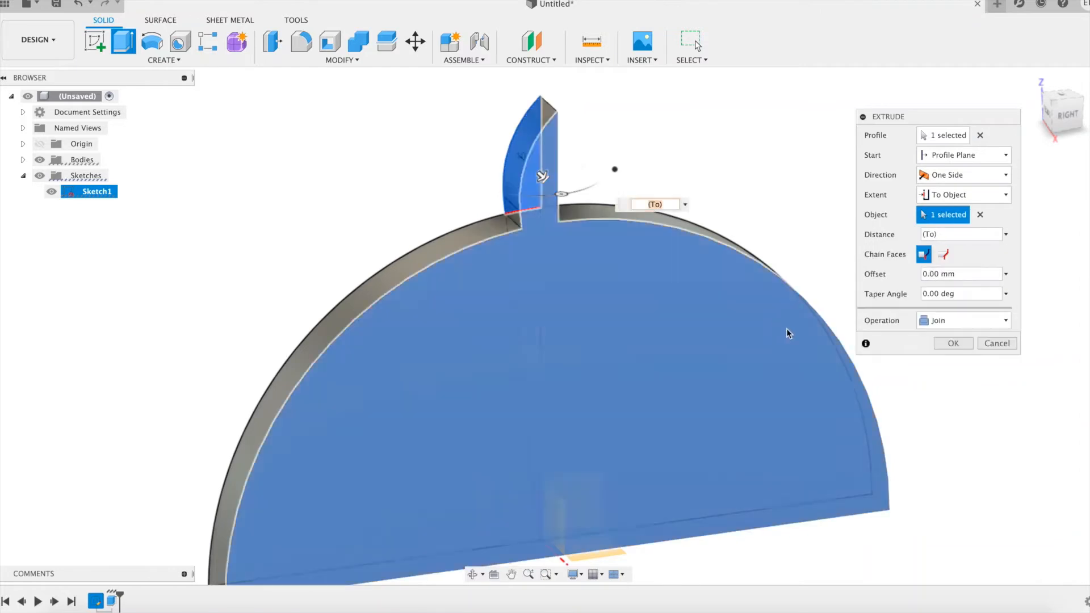
key("Return")
Mirror the half-tooth extrusion feature across its flat vertical side face to complete the pointed tooth.
left_click(149, 60)
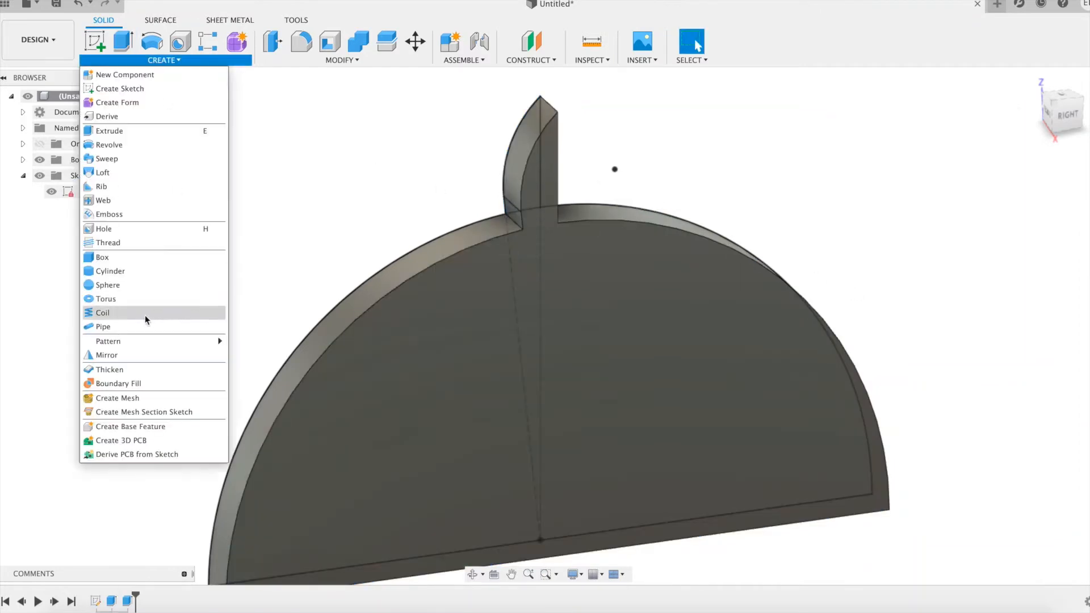
left_click(145, 354)
left_click(515, 244)
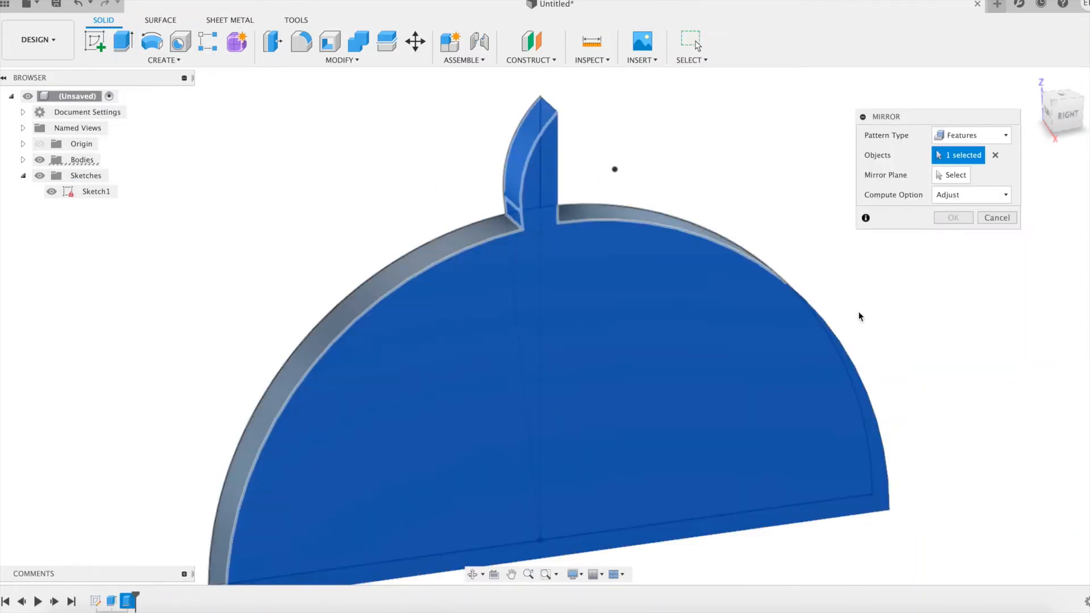
left_click(956, 174)
middle_click_drag(931, 279, 710, 267, "shift")
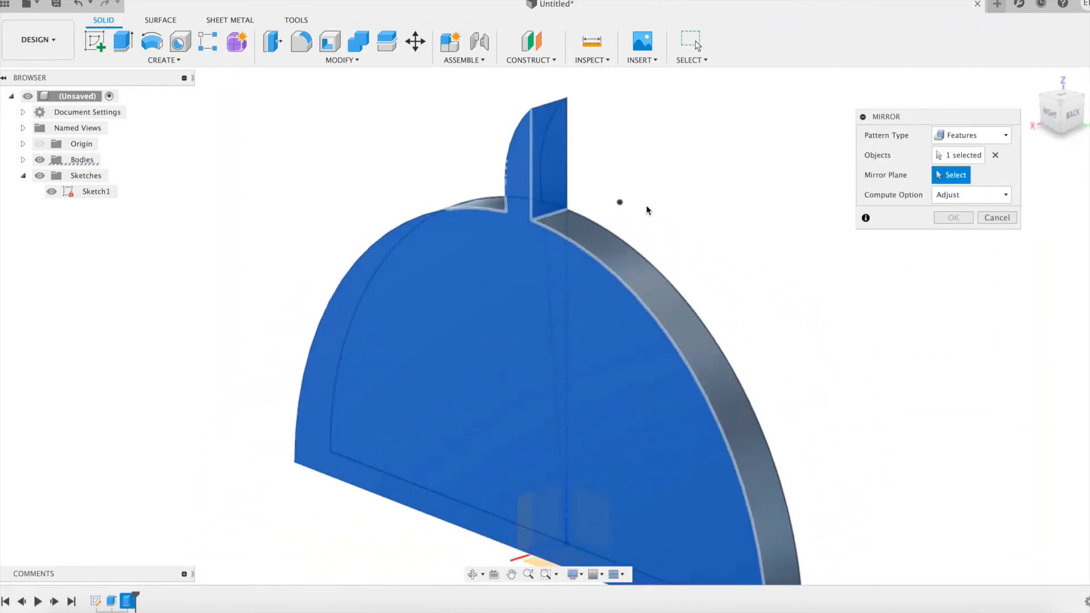
left_click(548, 160)
left_click(954, 217)
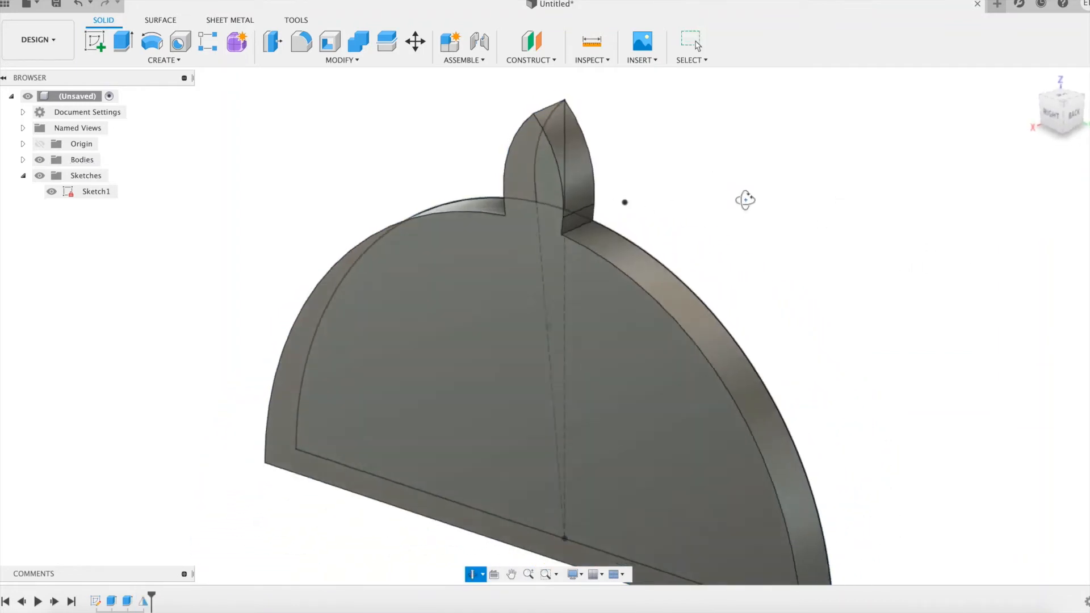
Start a circular feature pattern of the tooth extrusion and its mirror, using the X axis through the origin.
middle_click_drag(747, 199, 774, 170, "shift")
left_click(163, 59)
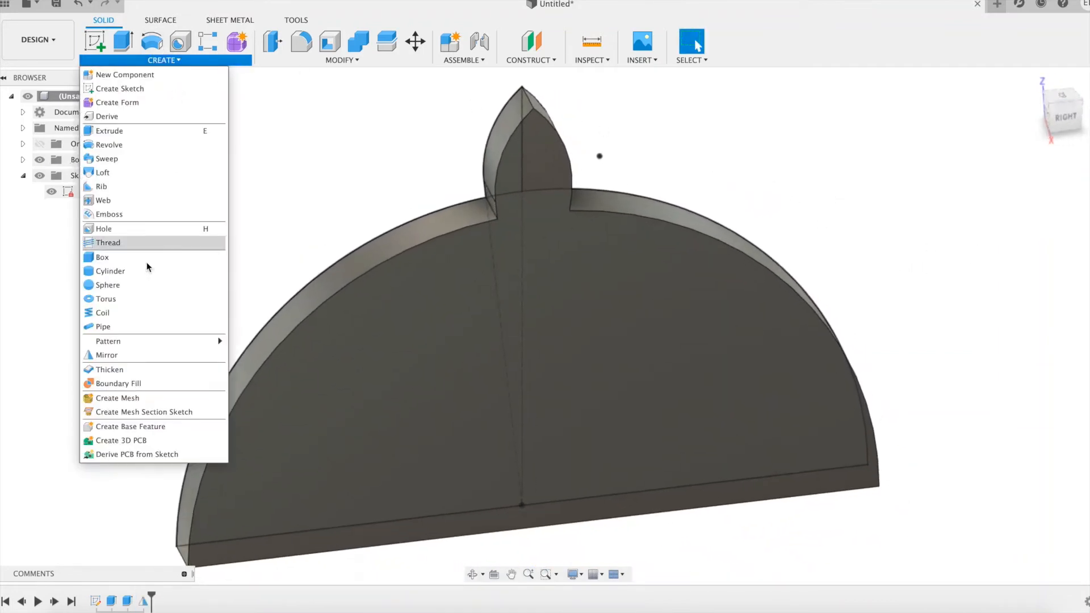
left_click(264, 355)
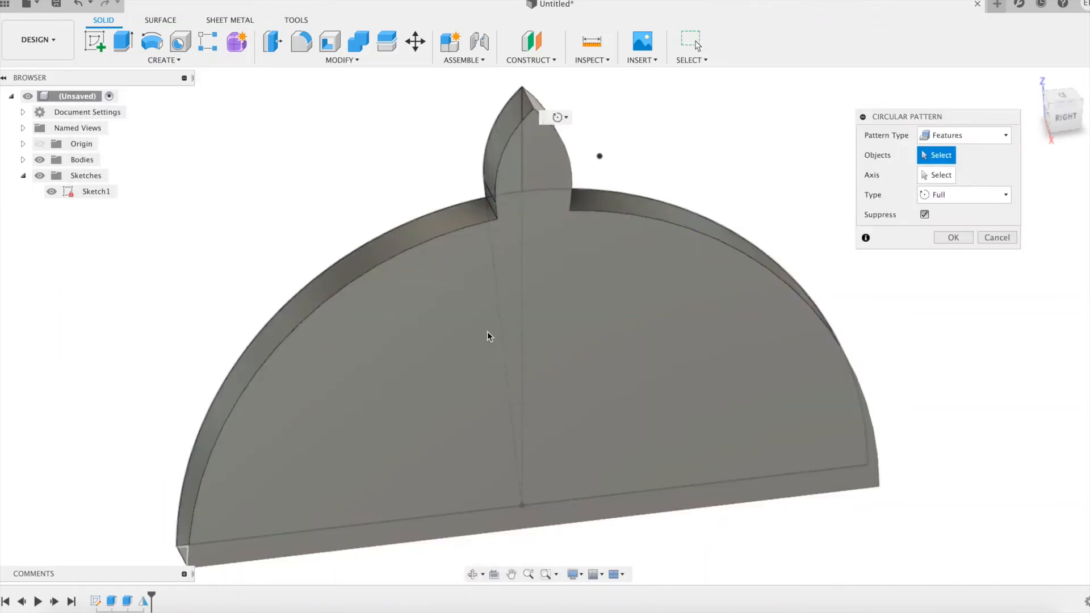
left_click(127, 601)
left_click(143, 601, "ctrl")
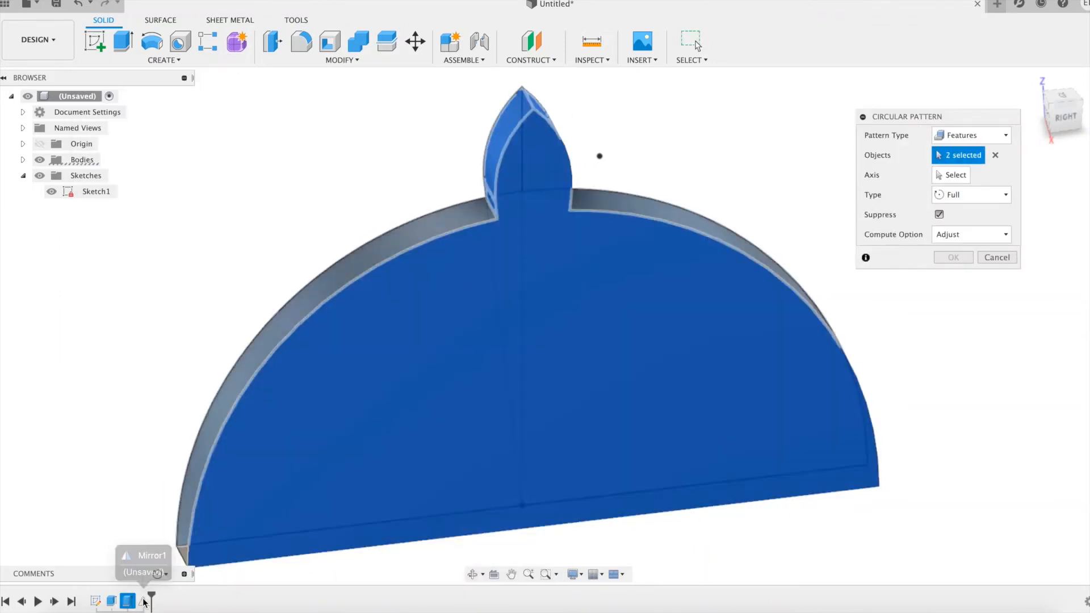
left_click(951, 175)
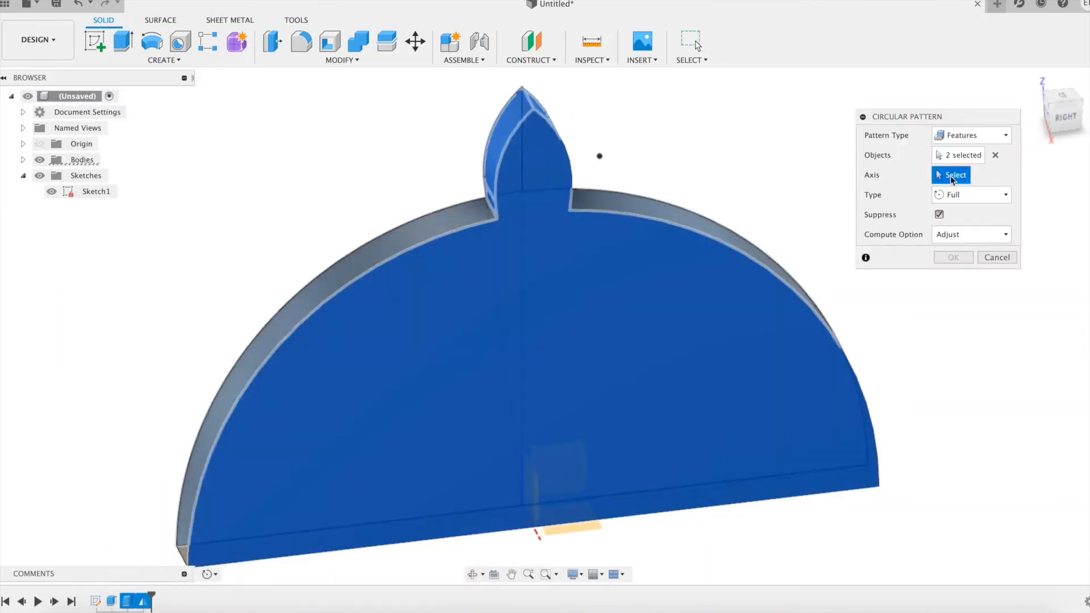
left_click(538, 539)
Make the tooth pattern symmetric with a total angle of 90 degrees and a quantity of tref.
left_click(952, 195)
left_click(963, 240)
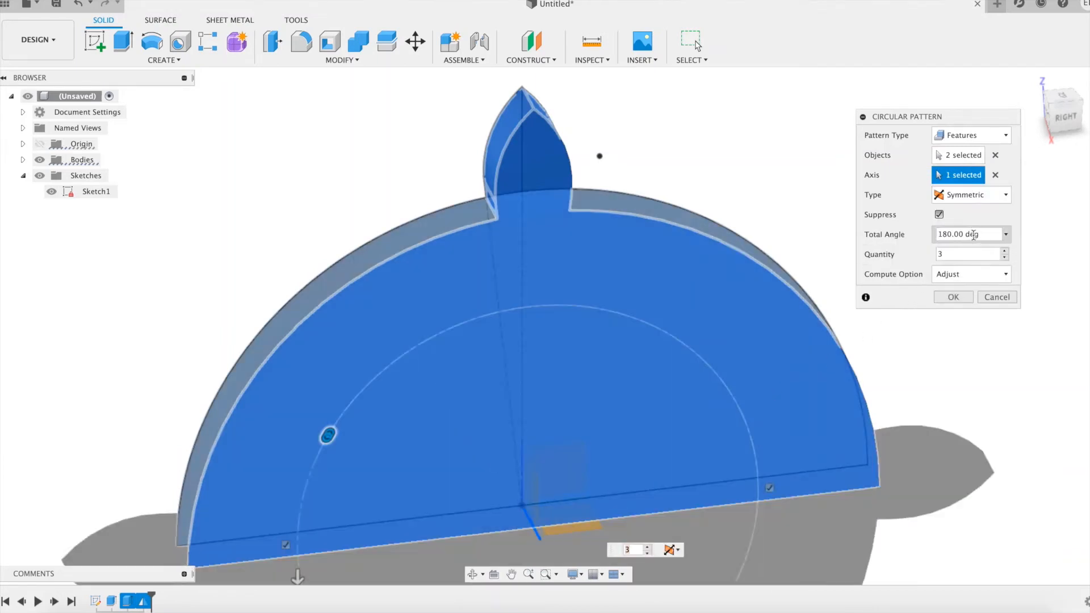
type("90")
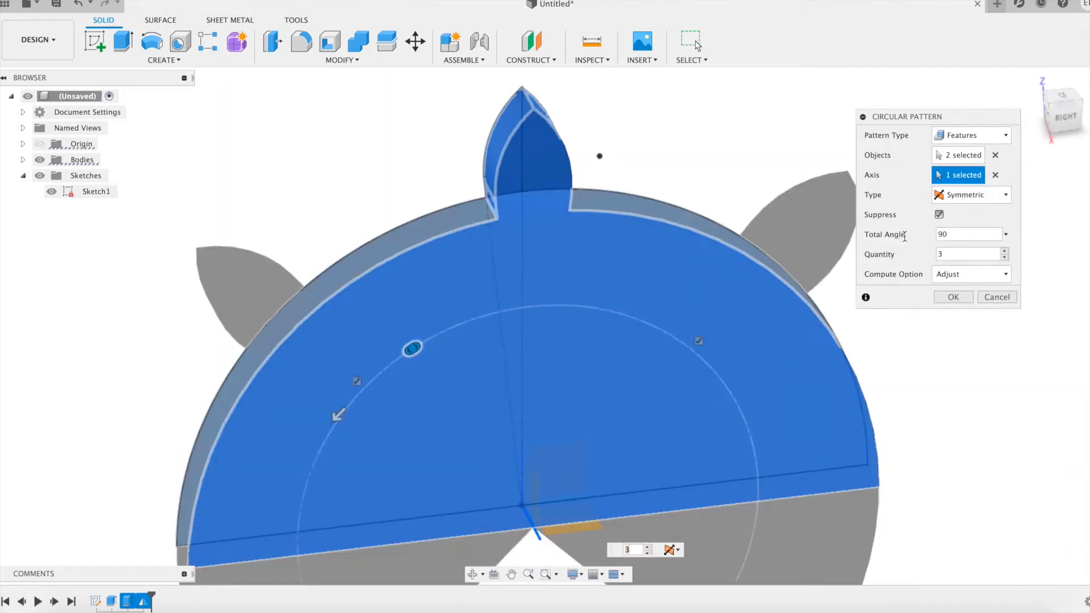
key("Tab")
type("tref")
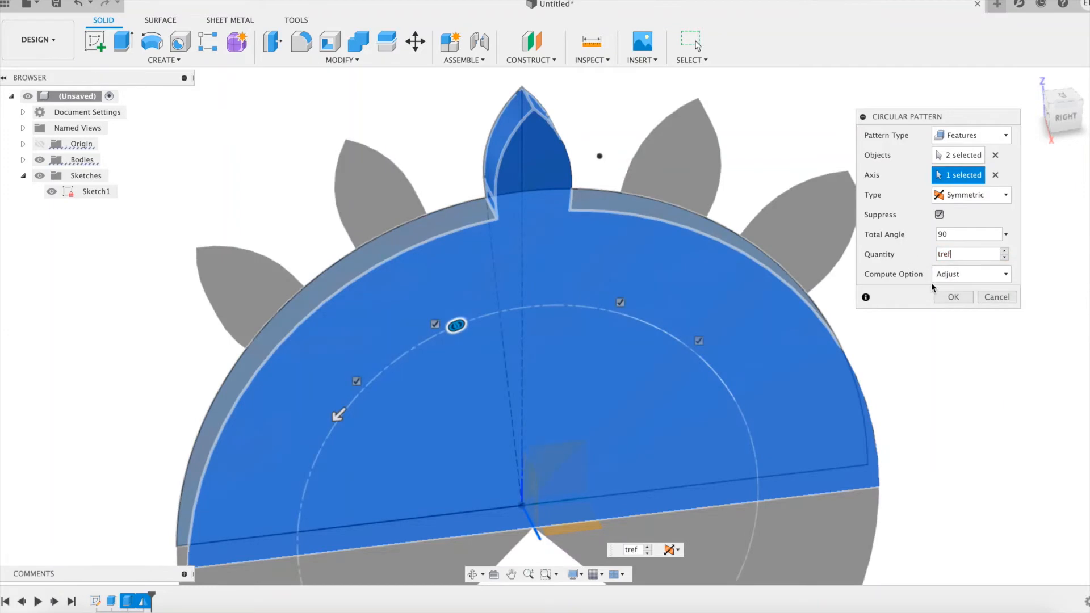
left_click(957, 297)
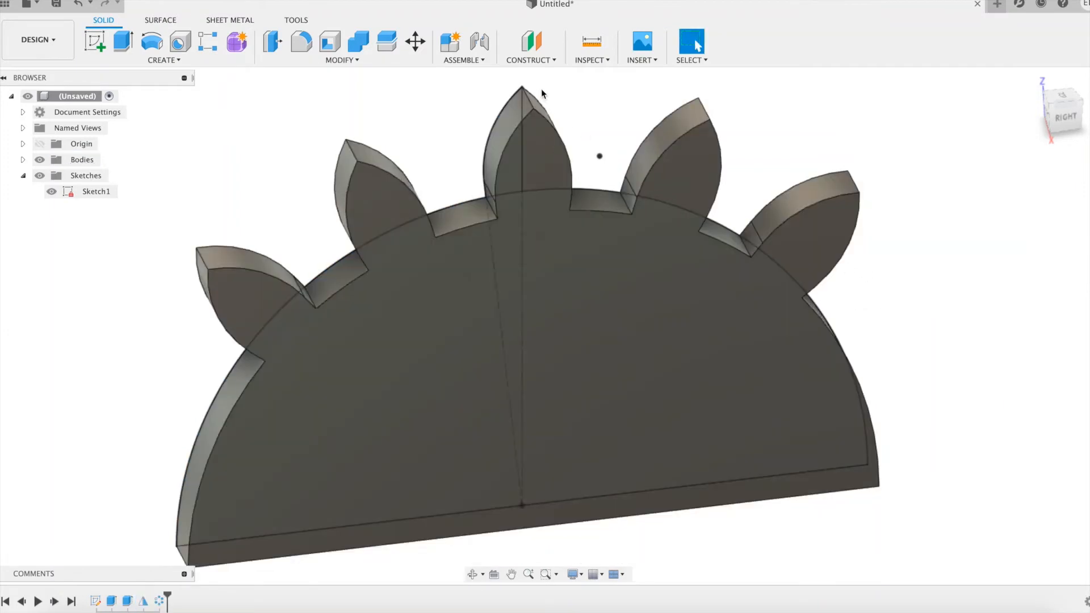
Fillet the two root edges of the middle tooth with a radius of ref/40.
scroll(436, 93, "down", 2)
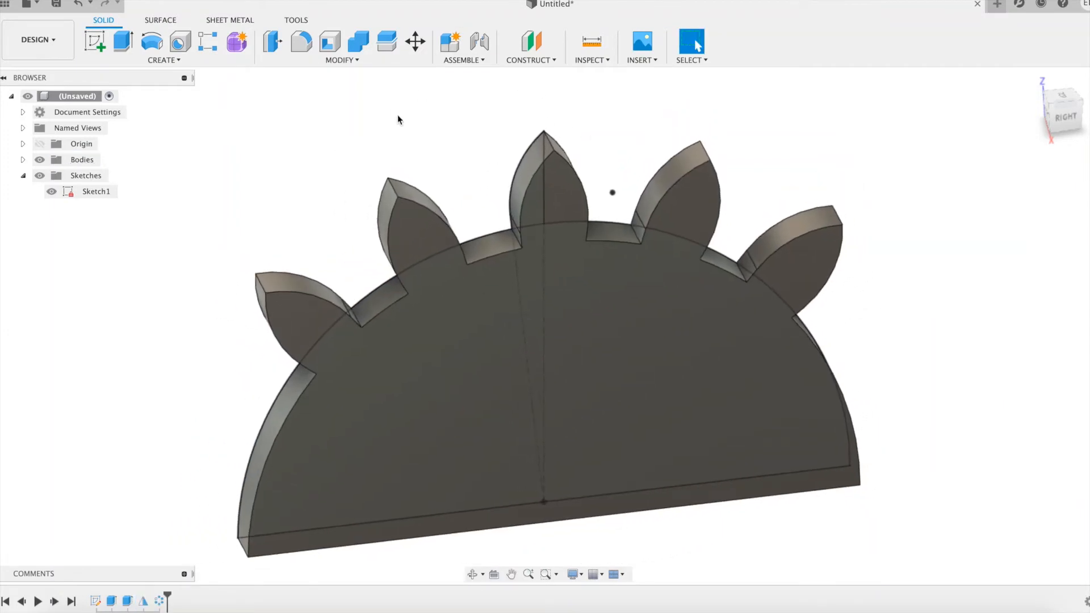
left_click(302, 43)
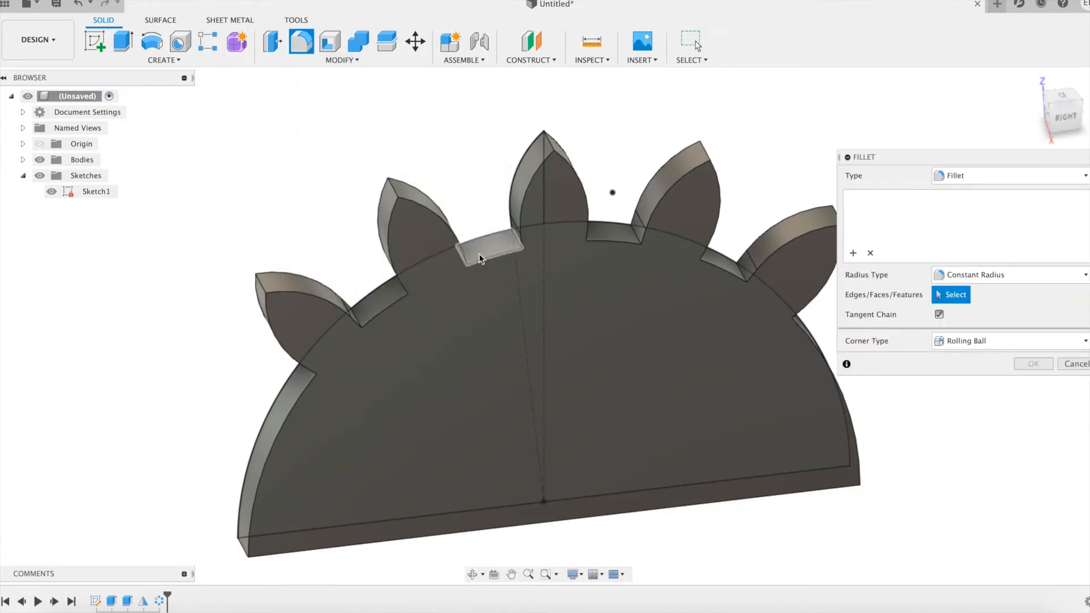
left_click(515, 238)
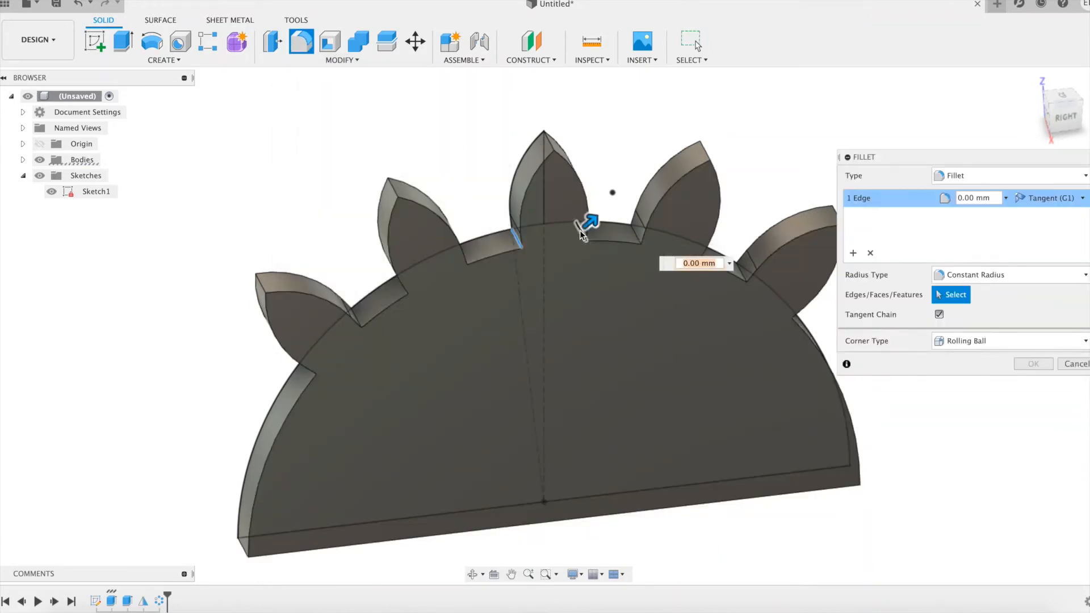
type("ref/40")
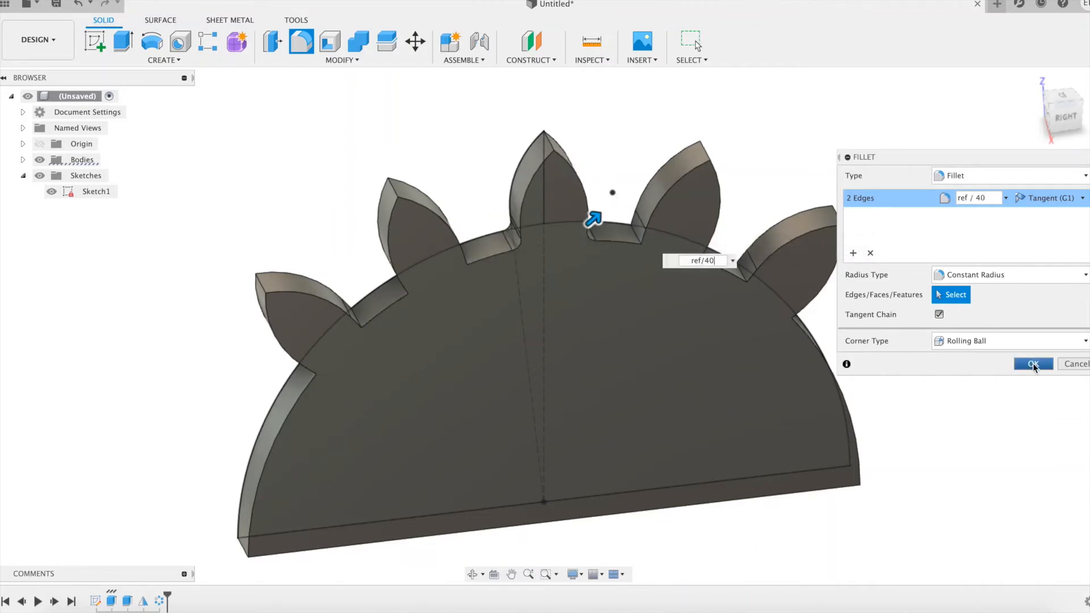
mouse_move(992, 162)
left_mouse_down()
mouse_move(945, 115)
mouse_move(965, 119)
mouse_move(975, 154)
left_mouse_up()
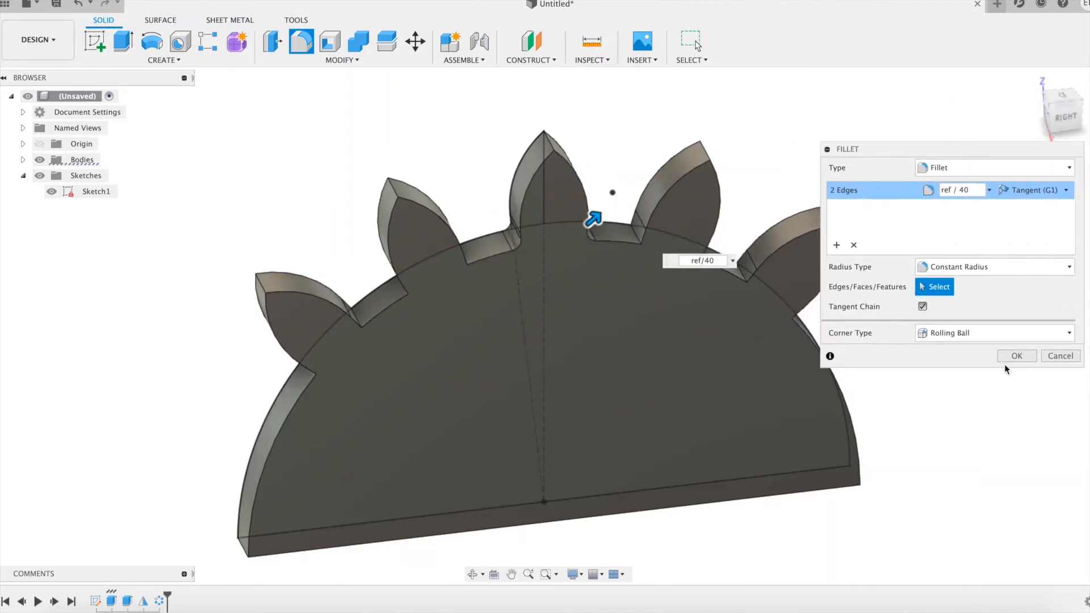
left_click(1014, 358)
Start a circular feature pattern of the tooth-root fillet about the X axis through the origin.
middle_click_drag(776, 178, 731, 175)
scroll(522, 225, "down", 2)
scroll(521, 224, "up", 2)
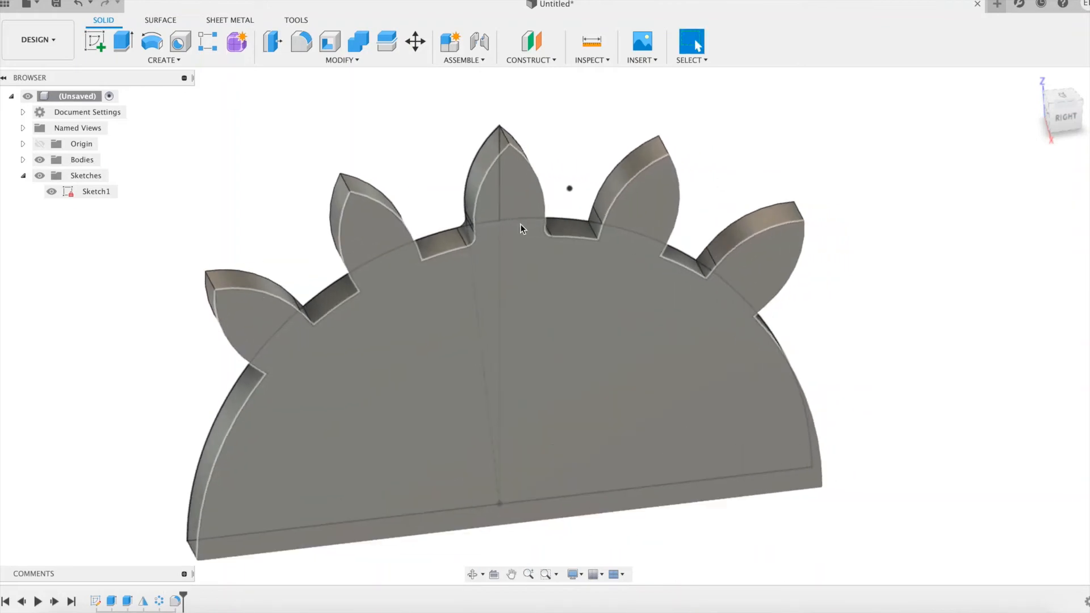
left_click(164, 60)
mouse_move(212, 336)
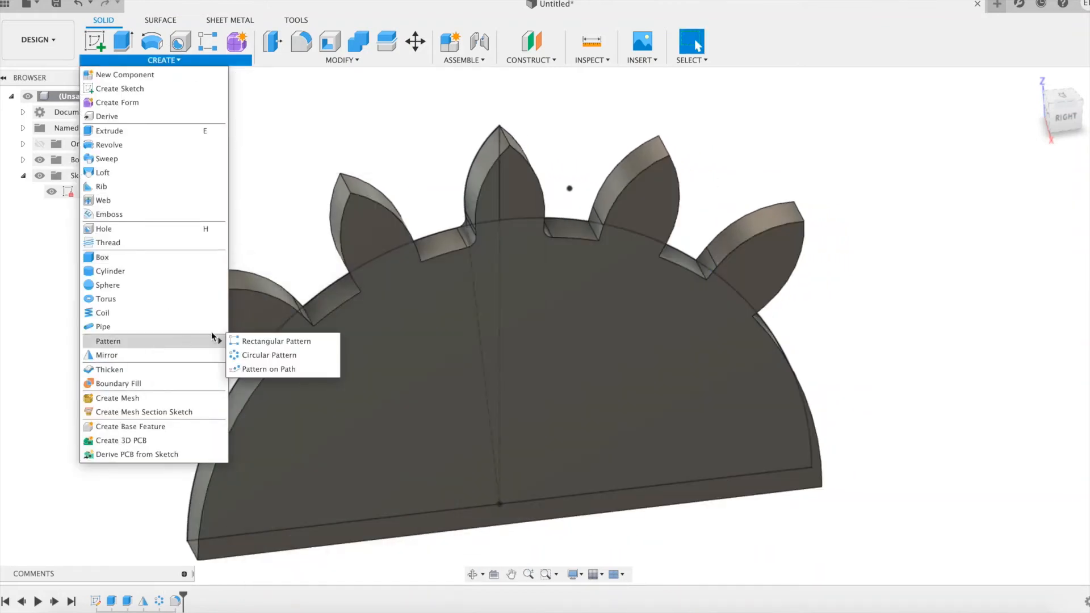
left_click(262, 355)
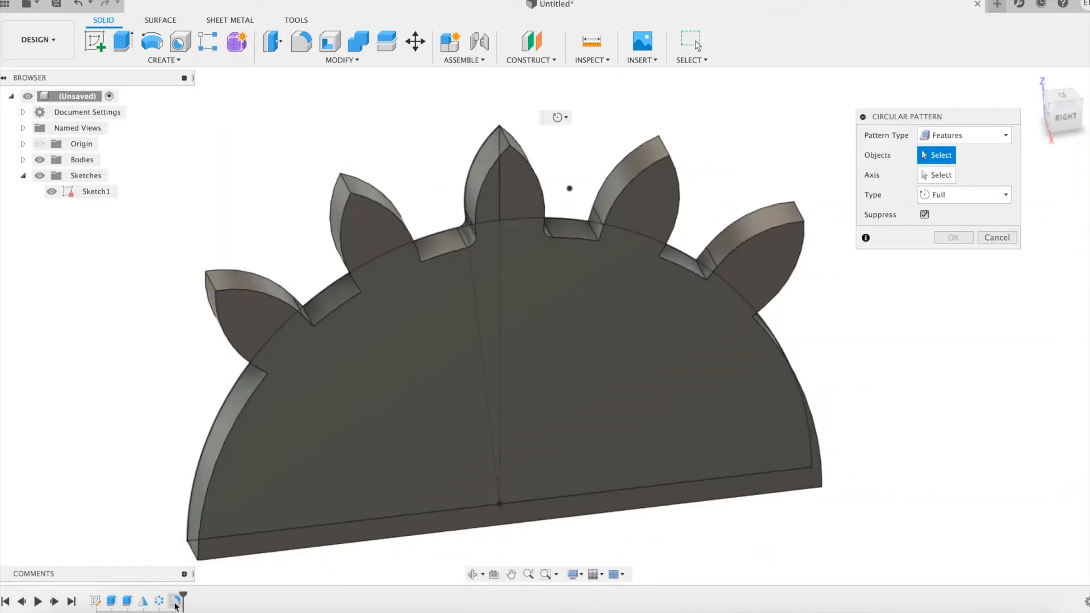
left_click(176, 603)
left_click(964, 173)
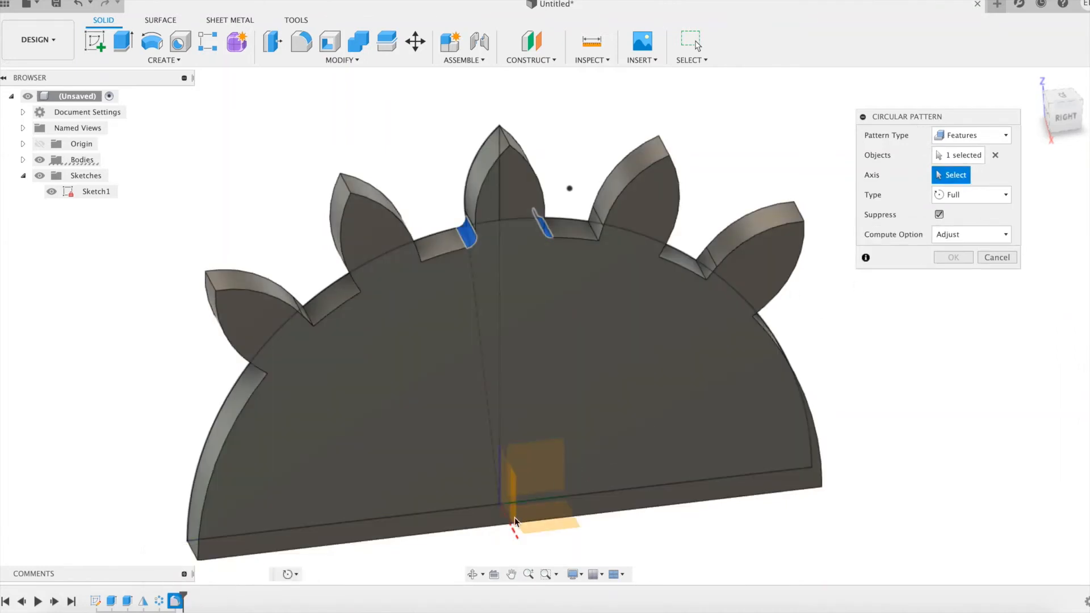
left_click(515, 531)
Make the fillet pattern symmetric over 90 degrees with a quantity of tref and the Optimized compute option.
left_click(972, 195)
left_click(973, 240)
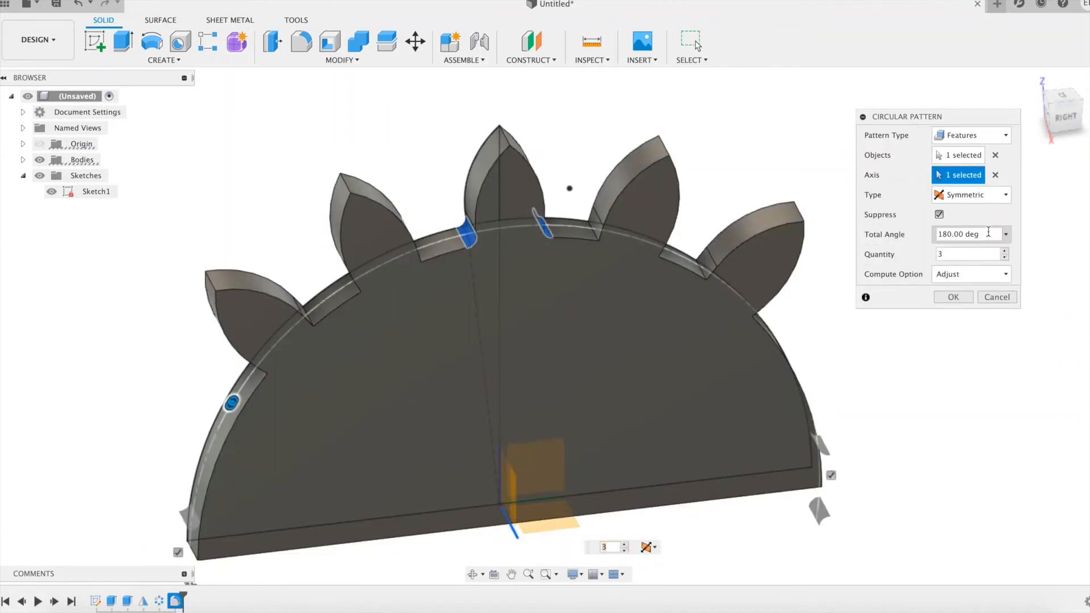
left_click(989, 232)
type("90")
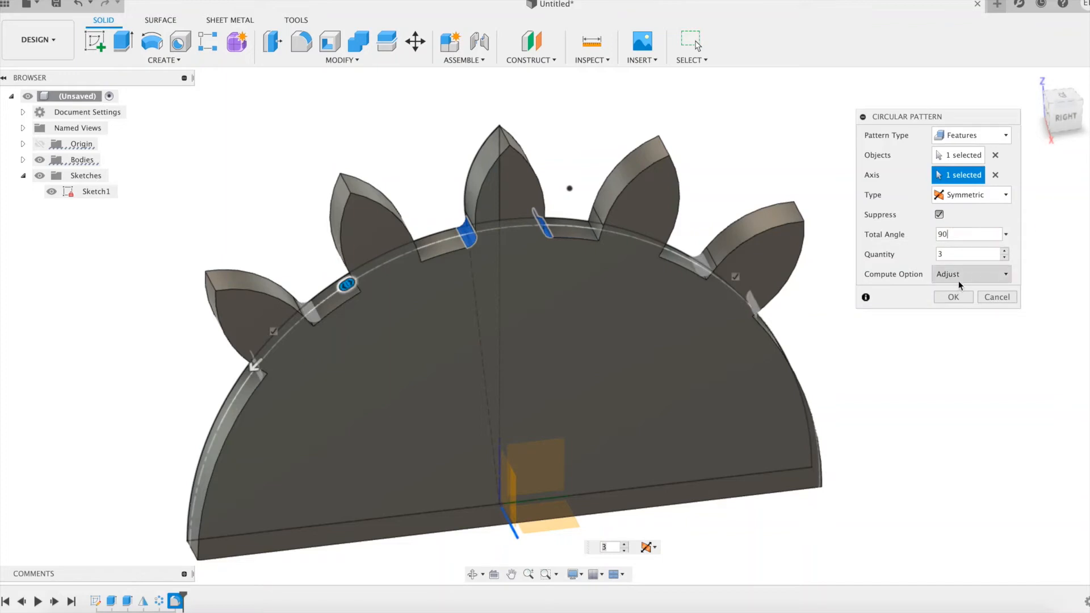
left_click(966, 253)
type("tref")
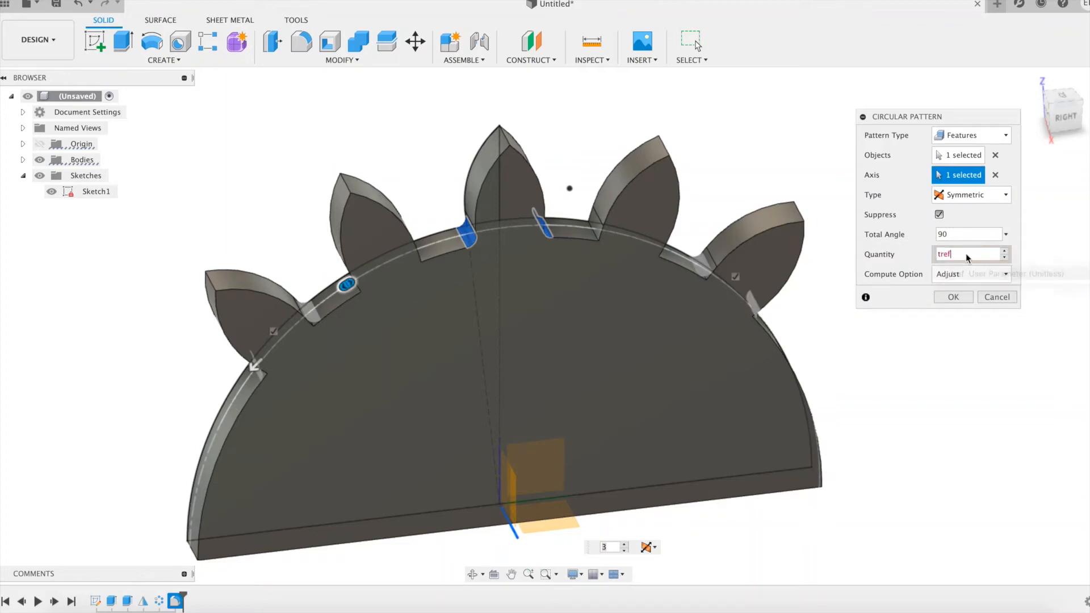
left_click(968, 275)
left_click(968, 276)
left_click(965, 286)
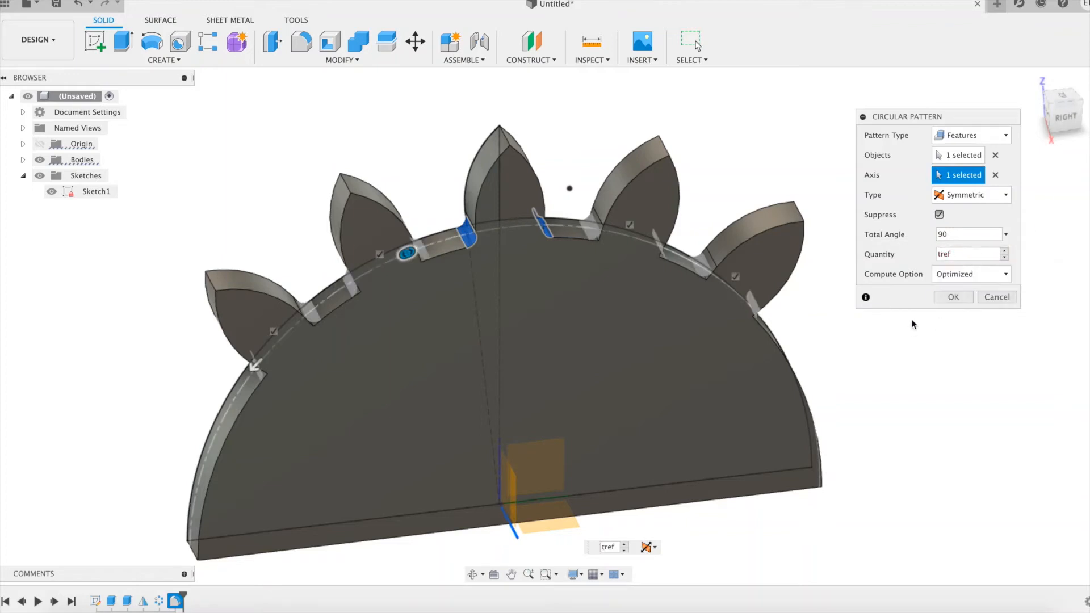
left_click(958, 299)
Shell the body from its front face with an inside thickness of ref/40.
left_click(358, 59)
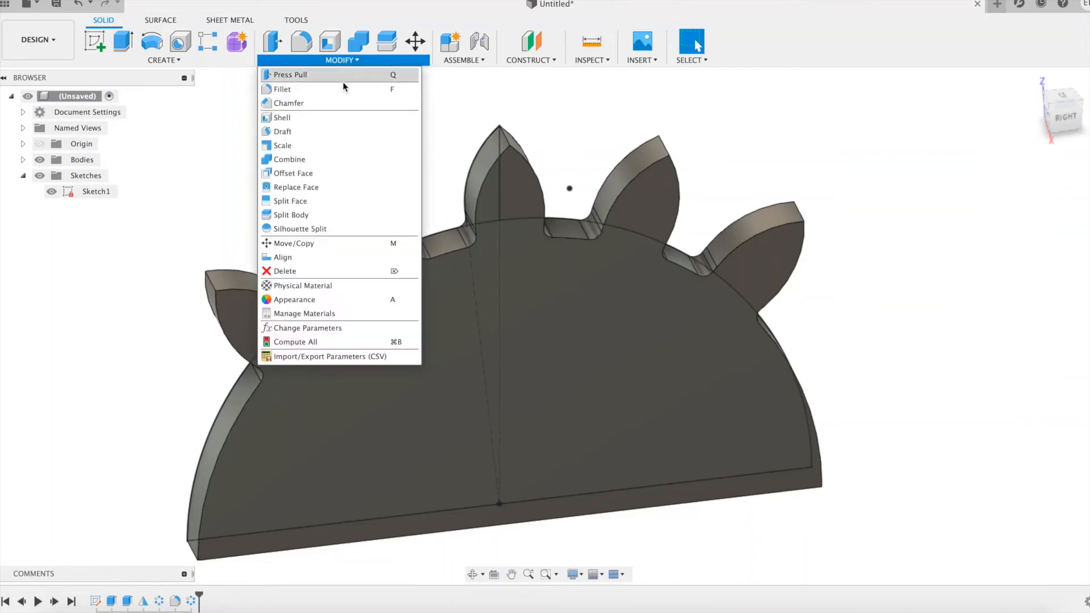
left_click(309, 112)
left_click(481, 341)
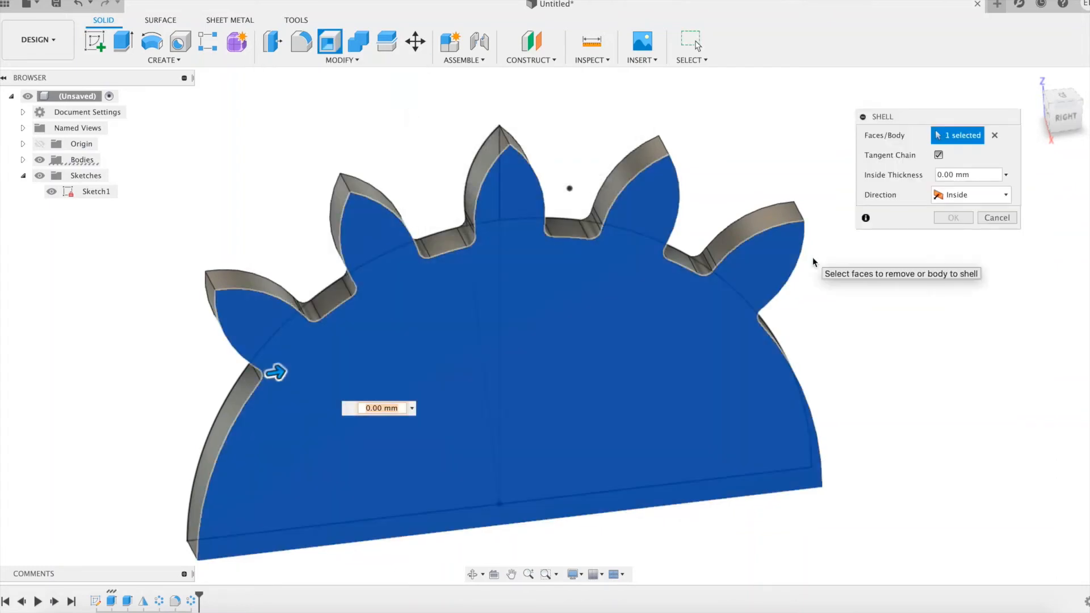
type("ref")
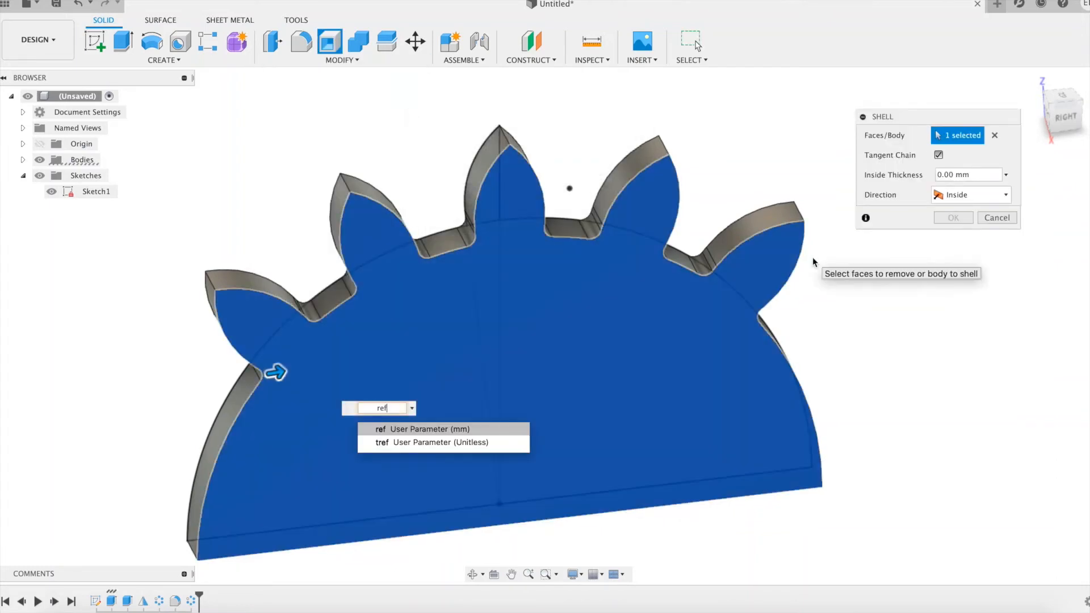
type("/40")
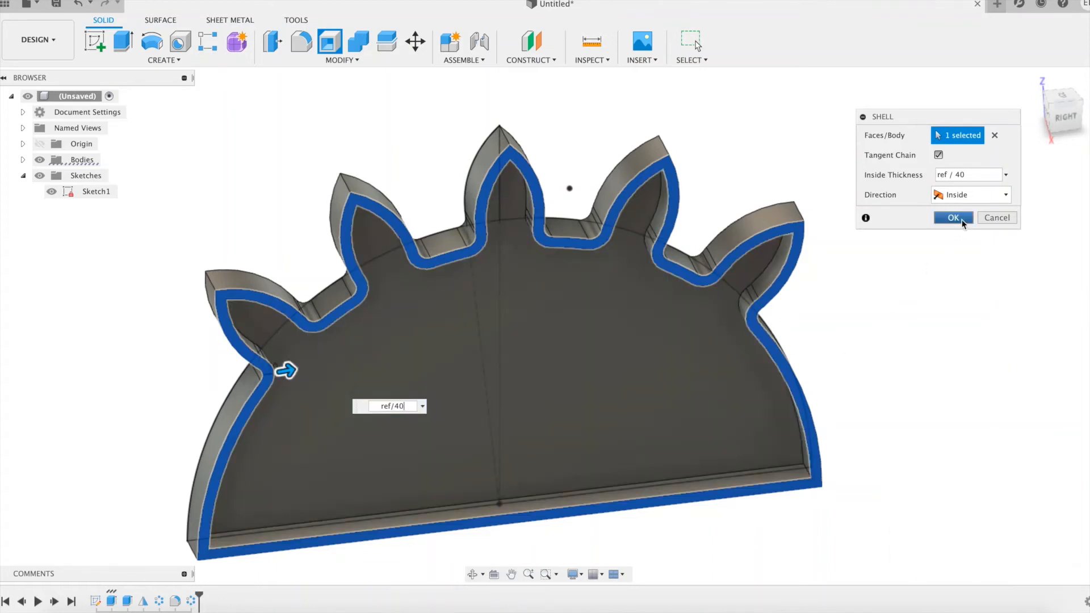
left_click(954, 218)
Change the user parameter ref to 150 mm and inspect the whole updated model from the right side.
left_click(1067, 120)
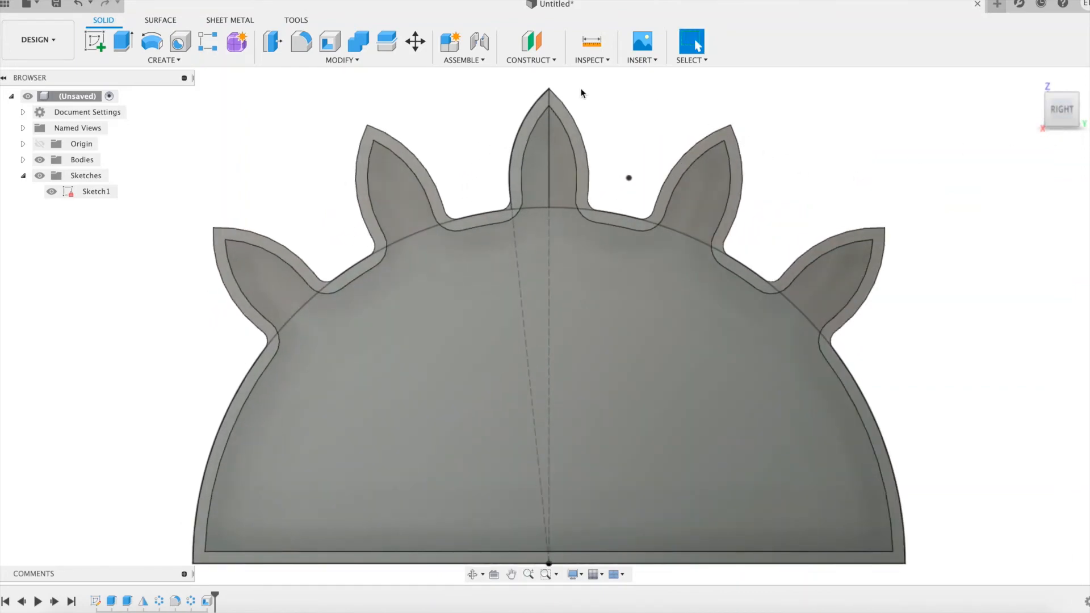
left_click(341, 60)
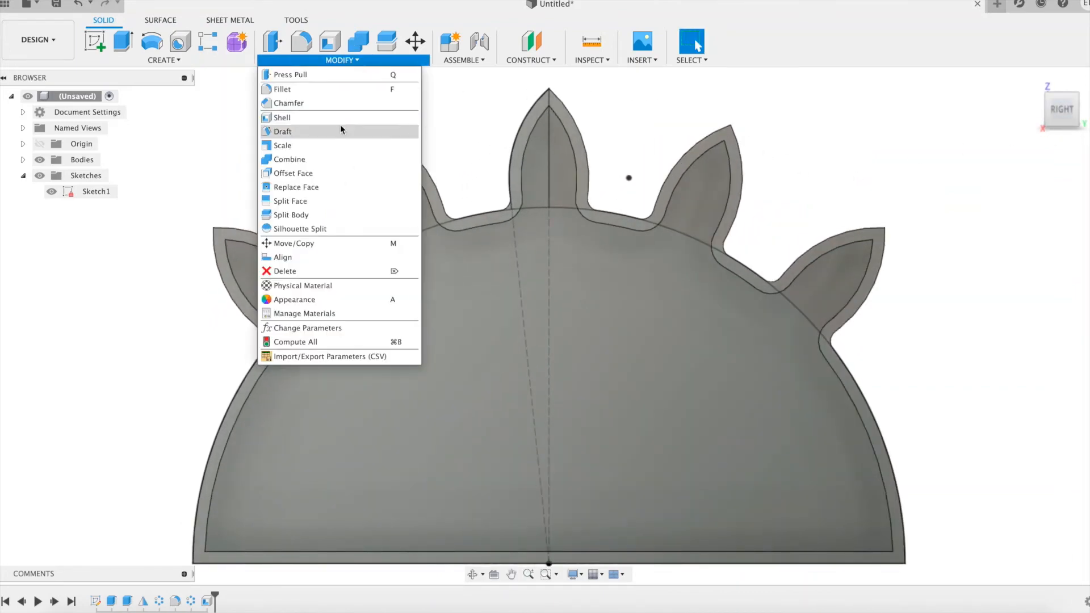
left_click(336, 328)
left_click(757, 69)
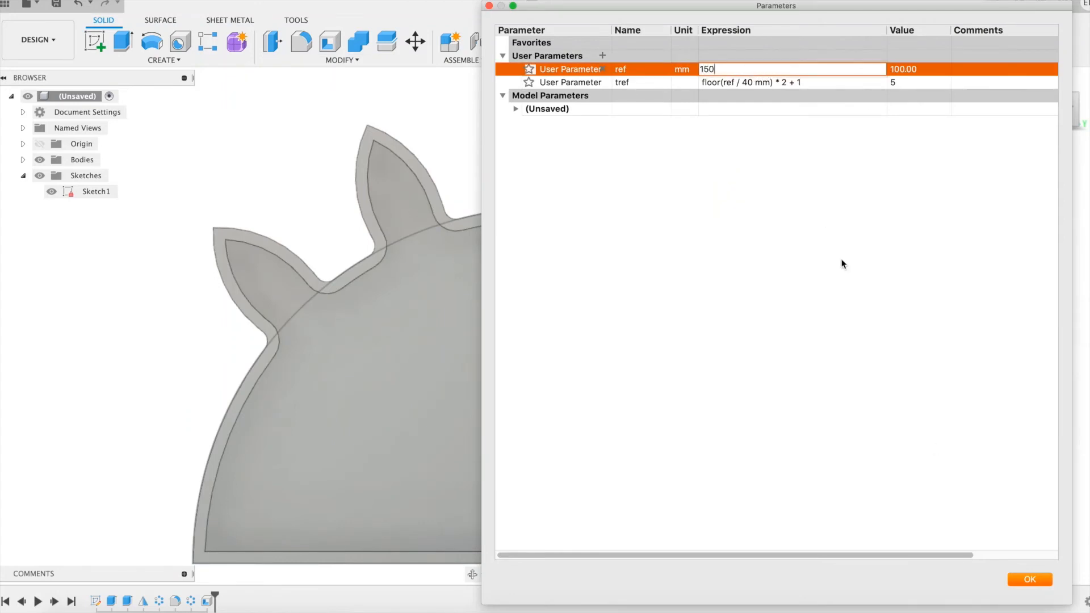
left_click(1030, 580)
scroll(823, 343, "down", 5)
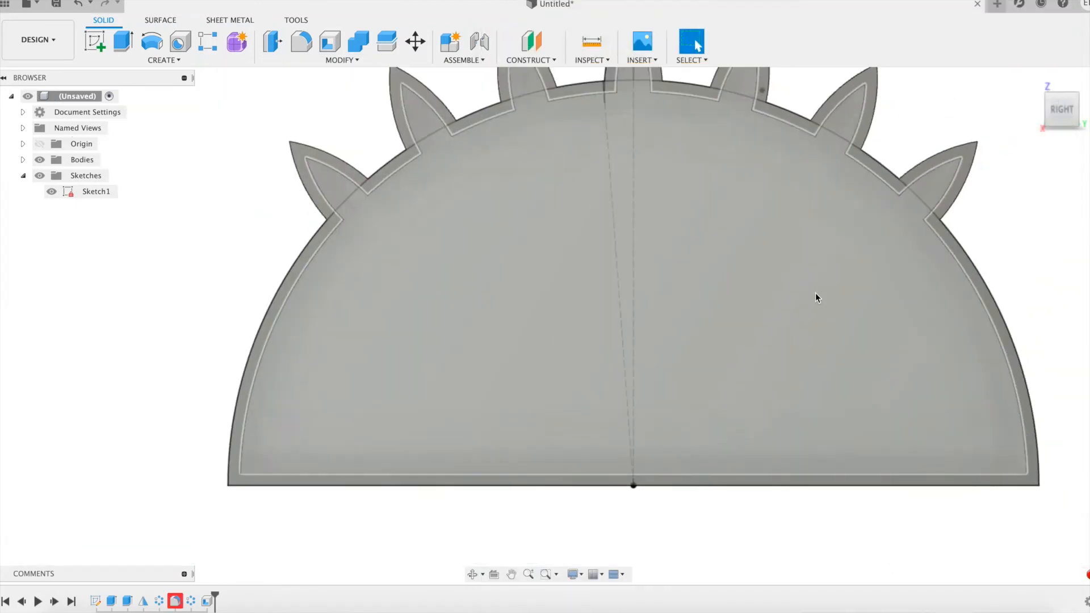
Roll the timeline back to before the shell and fillet the two root edges of the central tooth with radius ref/40.
middle_click_drag(562, 275, 611, 276, "shift")
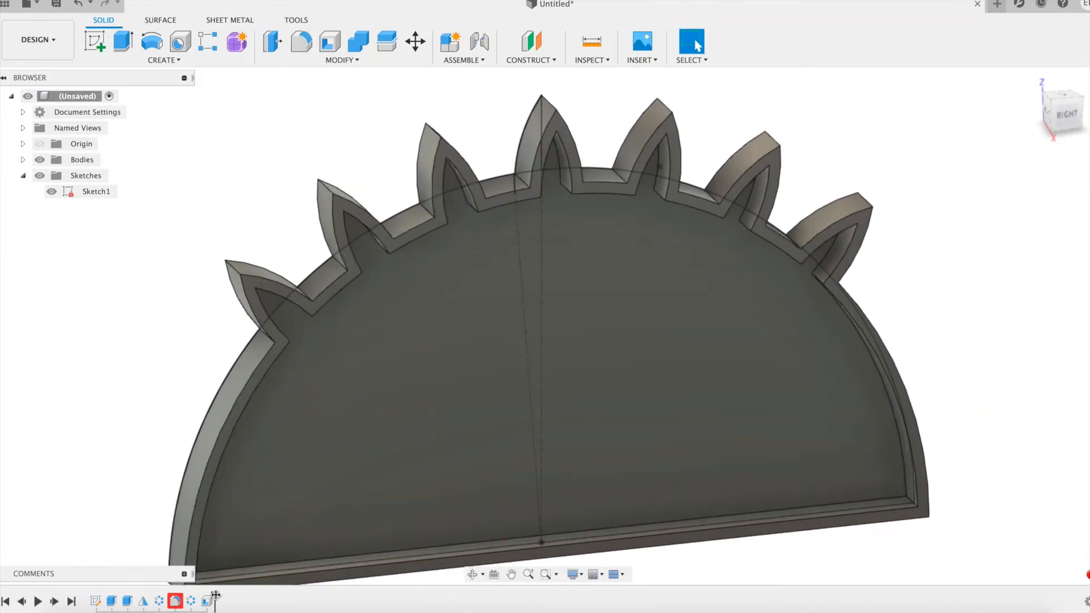
left_click_drag(214, 594, 200, 595)
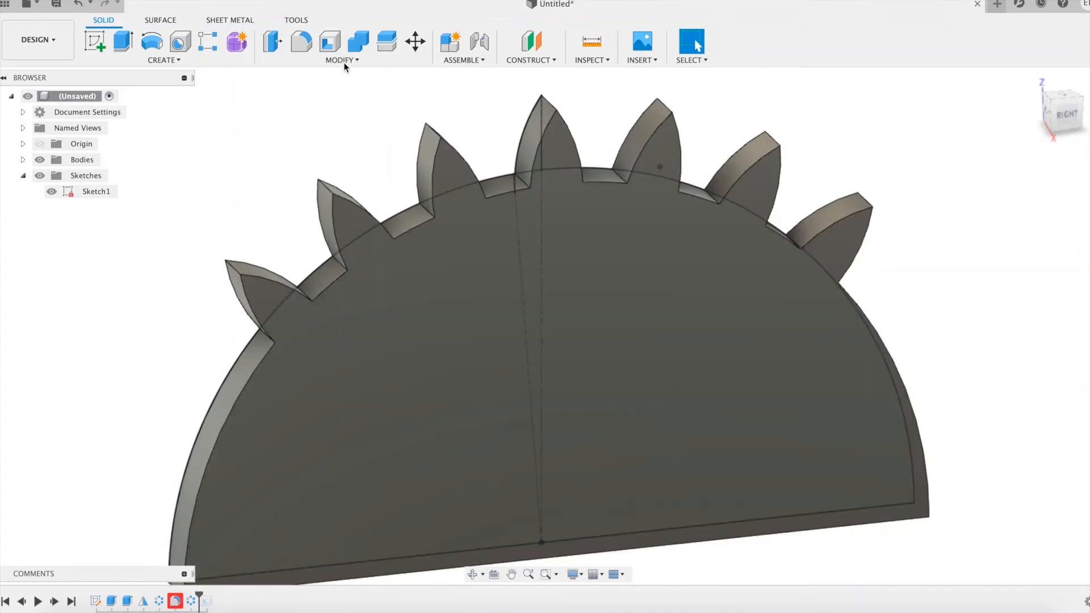
left_click(301, 41)
scroll(487, 139, "down", 3)
scroll(487, 139, "up", 4)
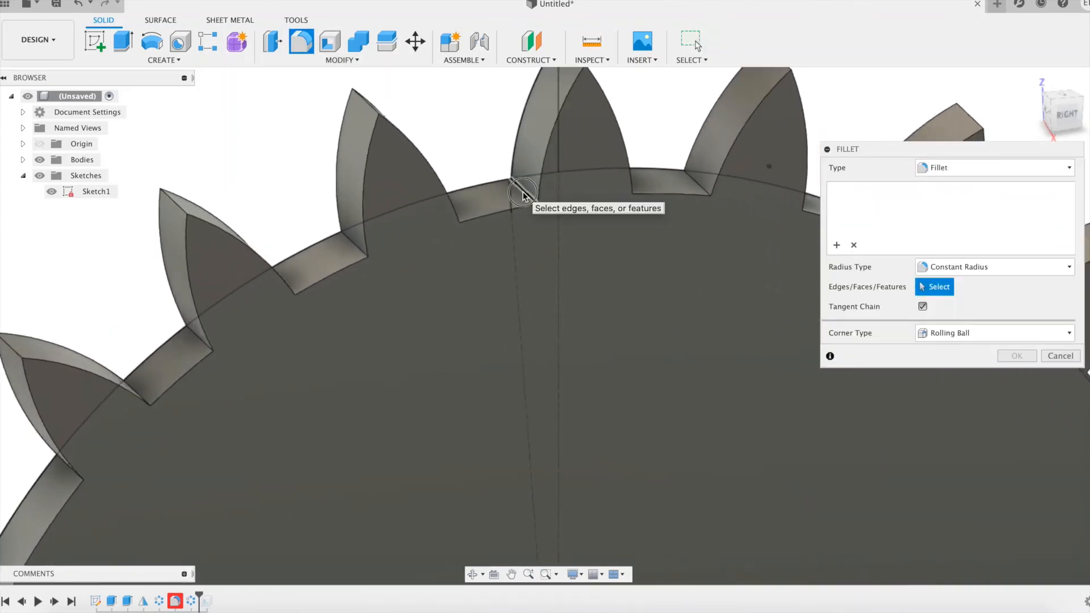
left_click(523, 190)
left_click(619, 183)
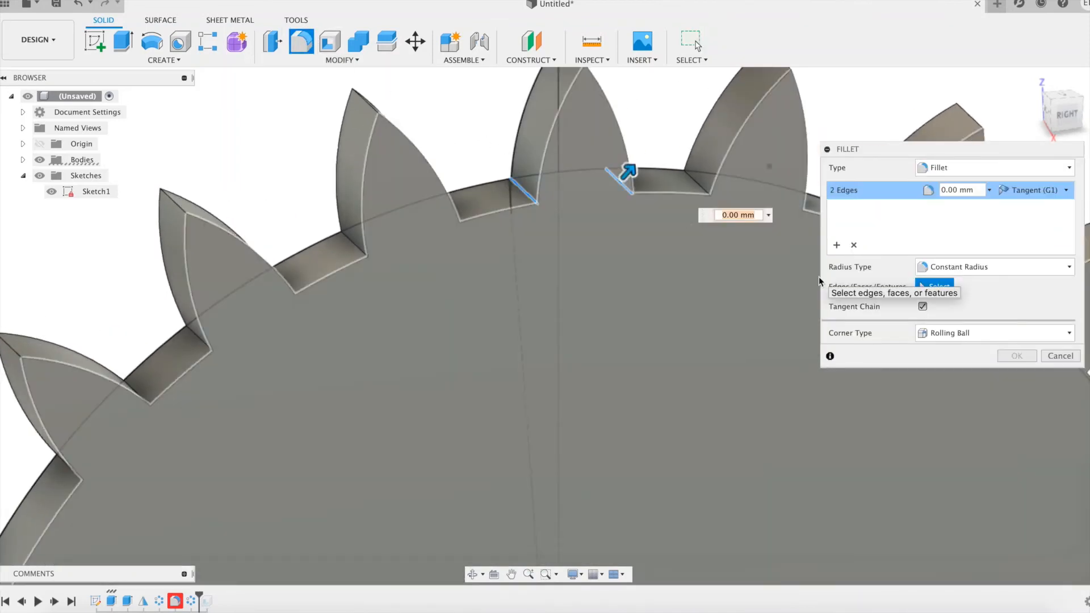
type("ref/40")
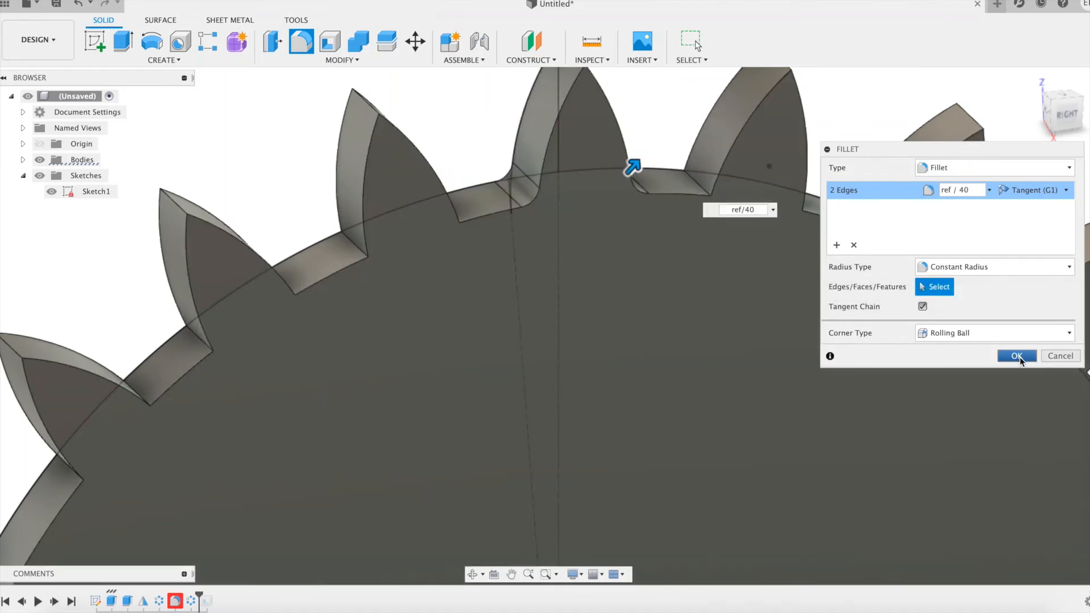
left_click(1020, 357)
Start a circular feature pattern of the new central-tooth fillet about the X axis through the origin.
scroll(678, 238, "down", 2)
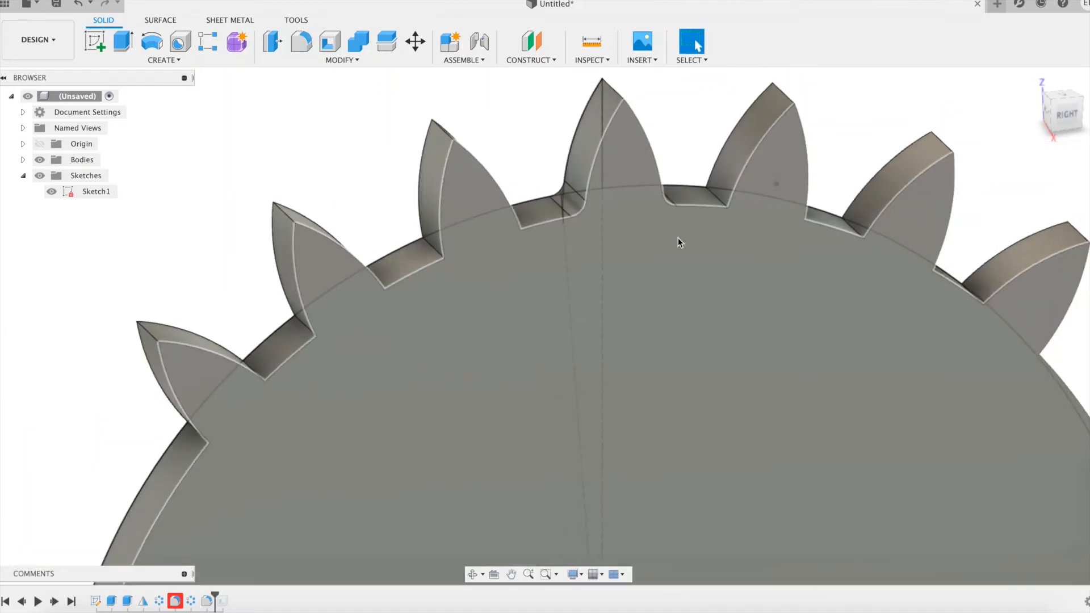
left_click(176, 60)
mouse_move(180, 341)
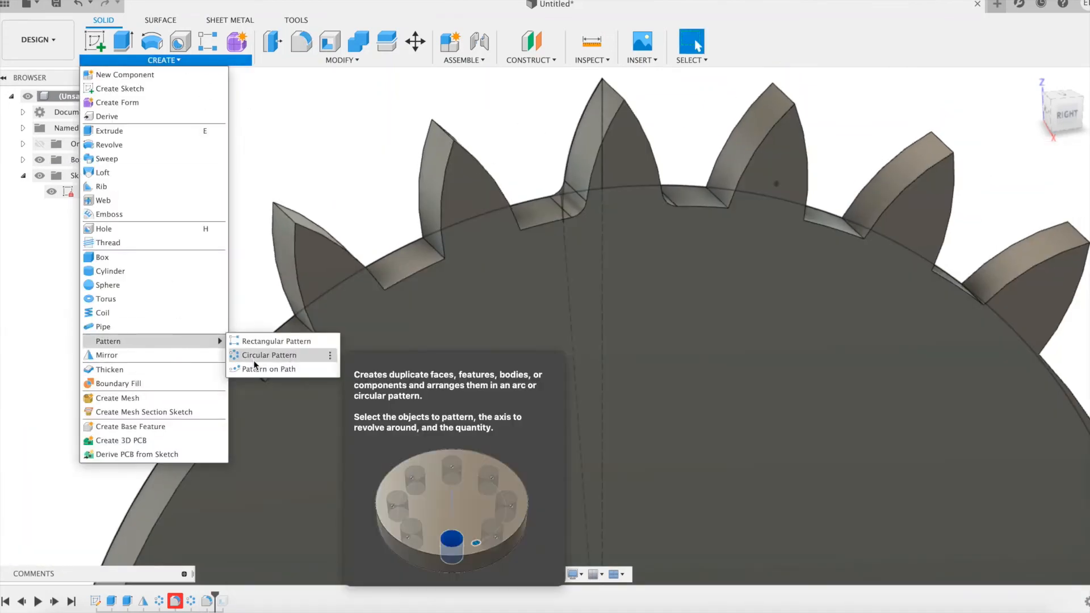
left_click(253, 360)
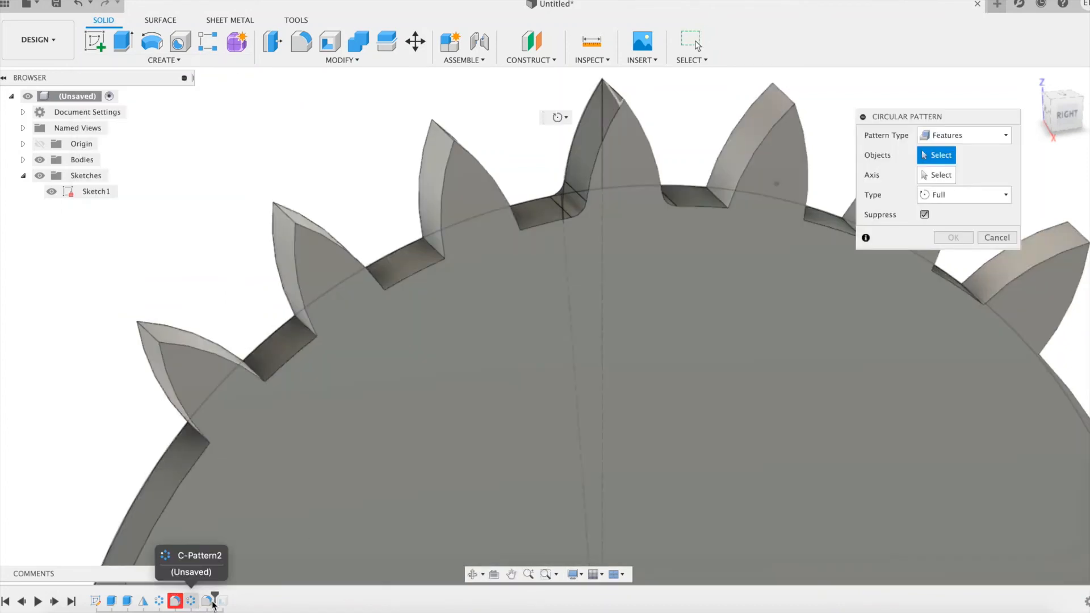
left_click(208, 601)
middle_click_drag(768, 290, 685, 201)
left_click(959, 175)
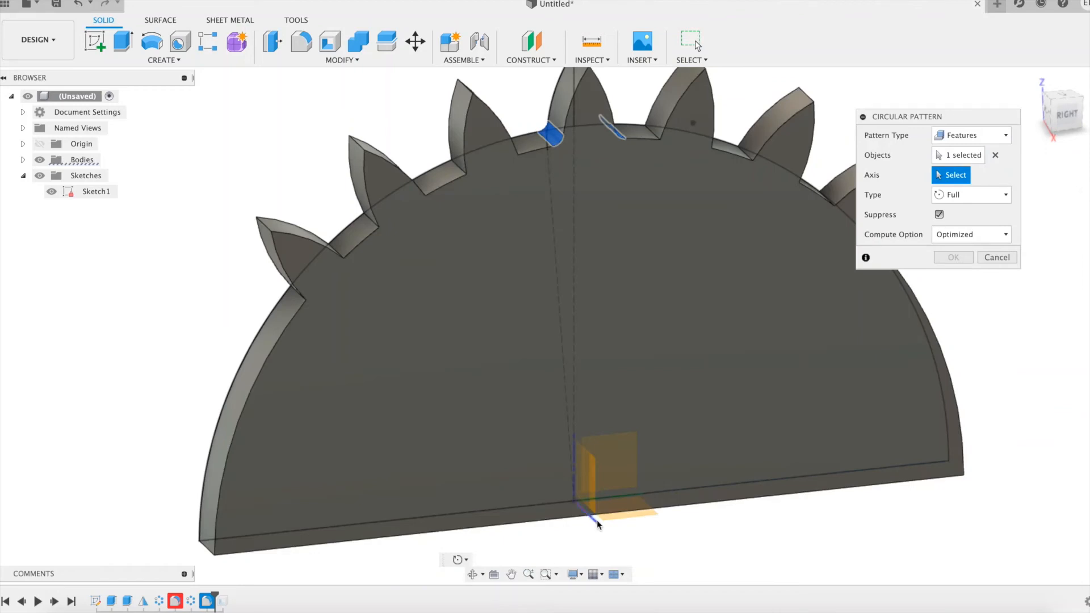
left_click(597, 519)
Make the new fillet's pattern symmetric over a total angle of 90 degrees with a quantity of tref.
left_click(955, 196)
left_click(960, 238)
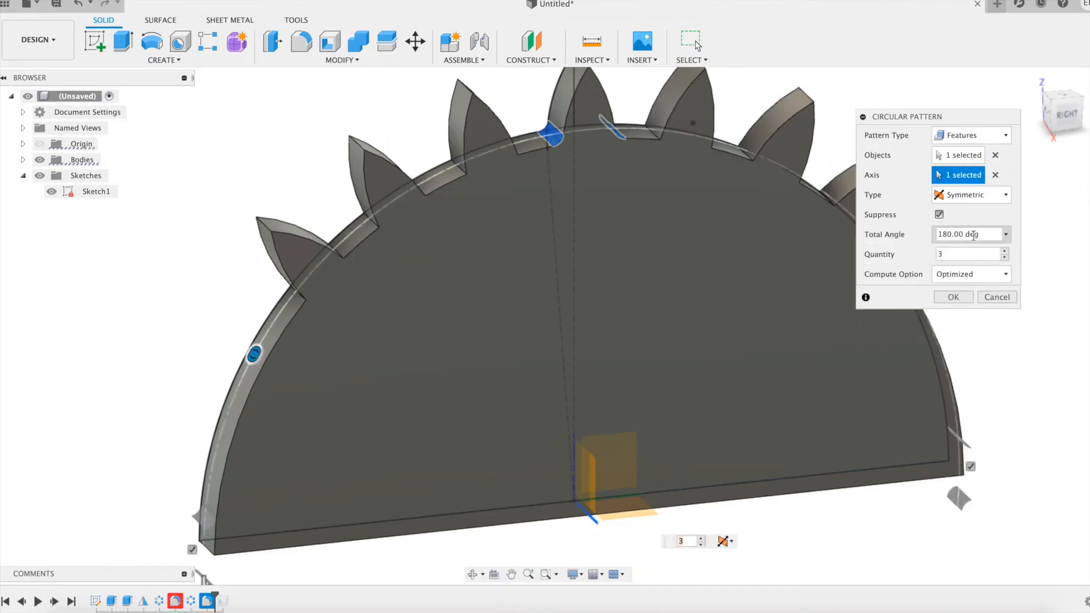
type("90")
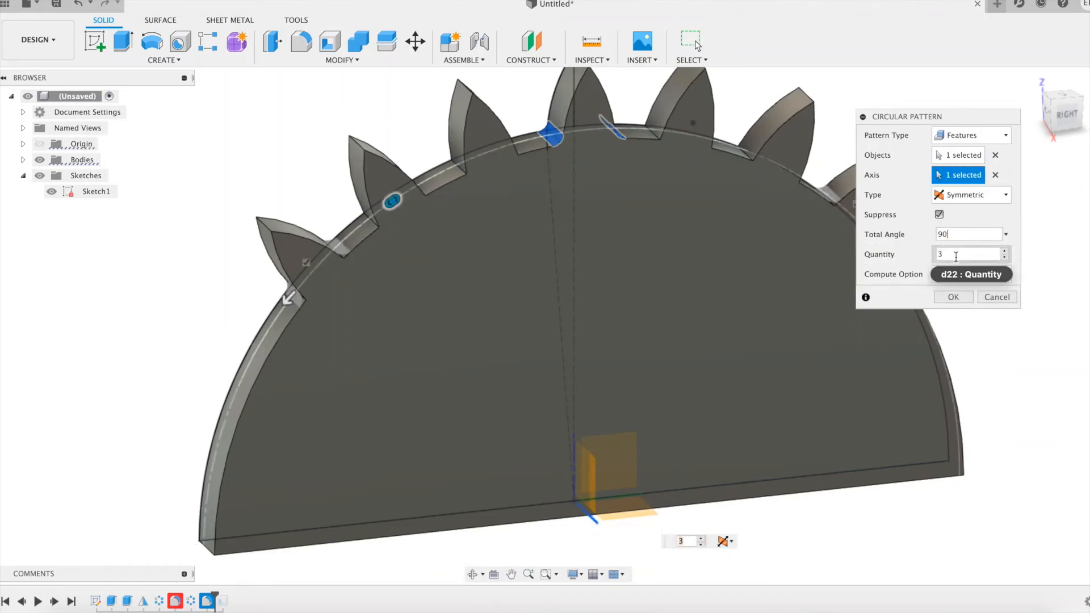
type("tr")
key("Return")
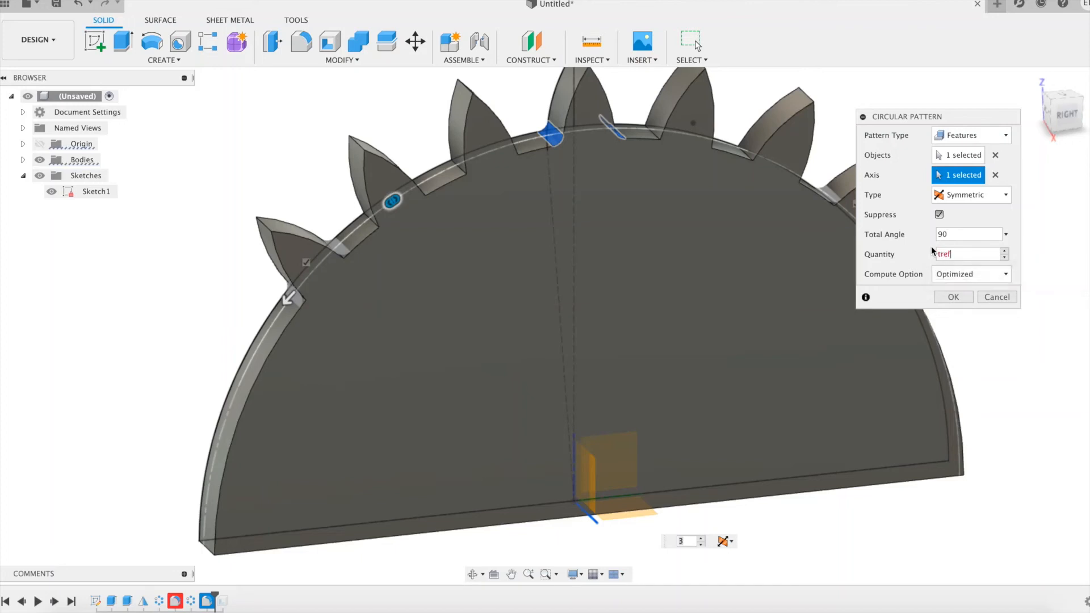
left_click(954, 297)
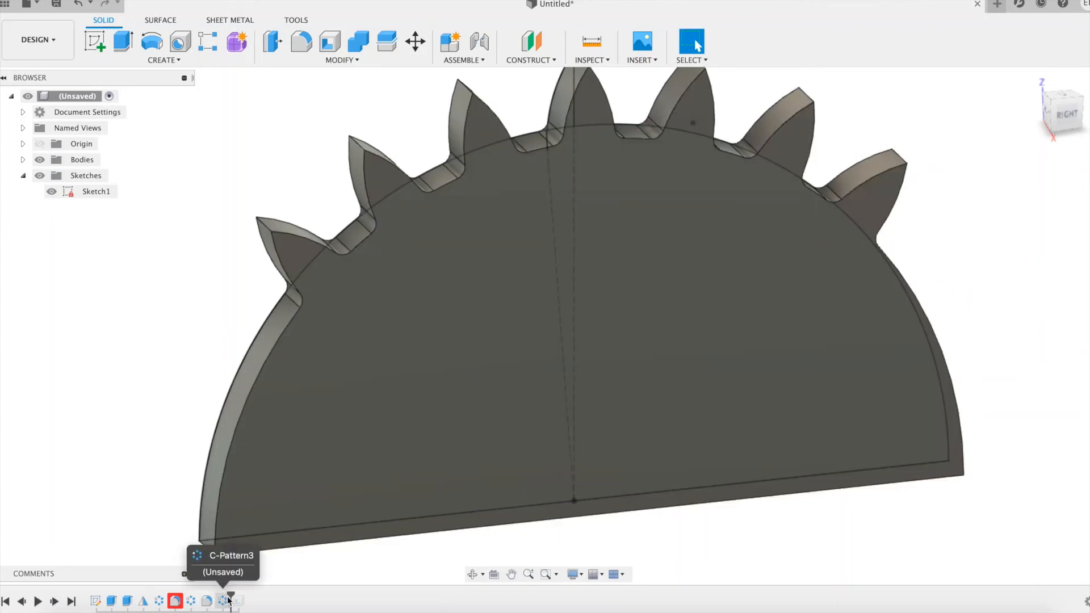
Roll the timeline forward past the shell and inspect the whole shelled body with its filleted tooth roots.
left_click_drag(230, 596, 247, 596)
scroll(467, 279, "down", 3)
mouse_move(558, 269)
middle_mouse_down("shift")
mouse_move(517, 271)
mouse_move(558, 268)
middle_mouse_up("shift")
middle_click_drag(590, 275, 482, 291)
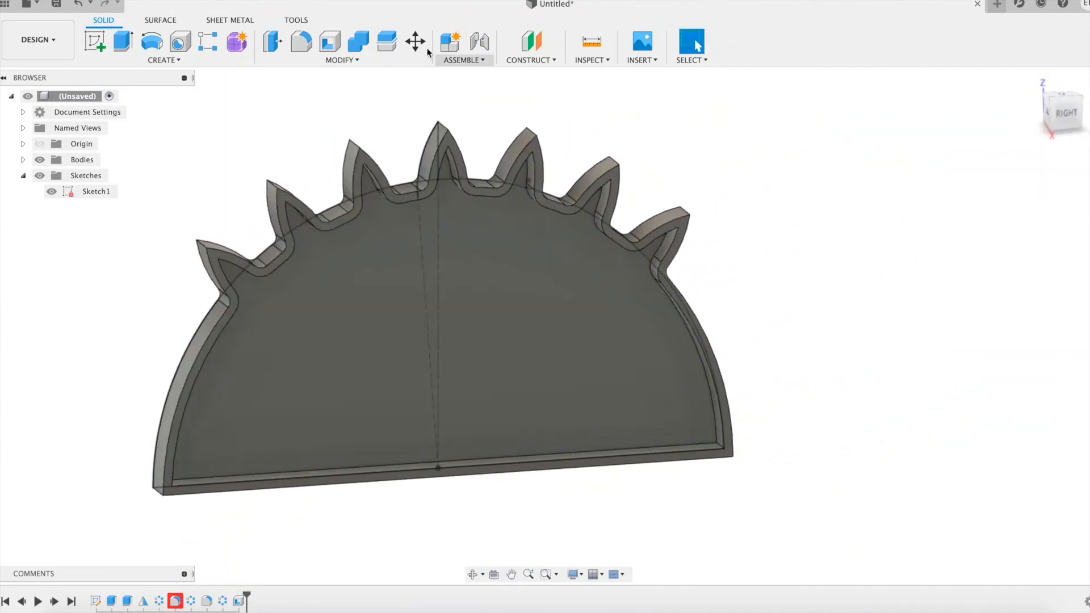
Set the user parameter ref to 50 mm and inspect how the teeth and fillets of the model update.
left_click(360, 56)
left_click(327, 329)
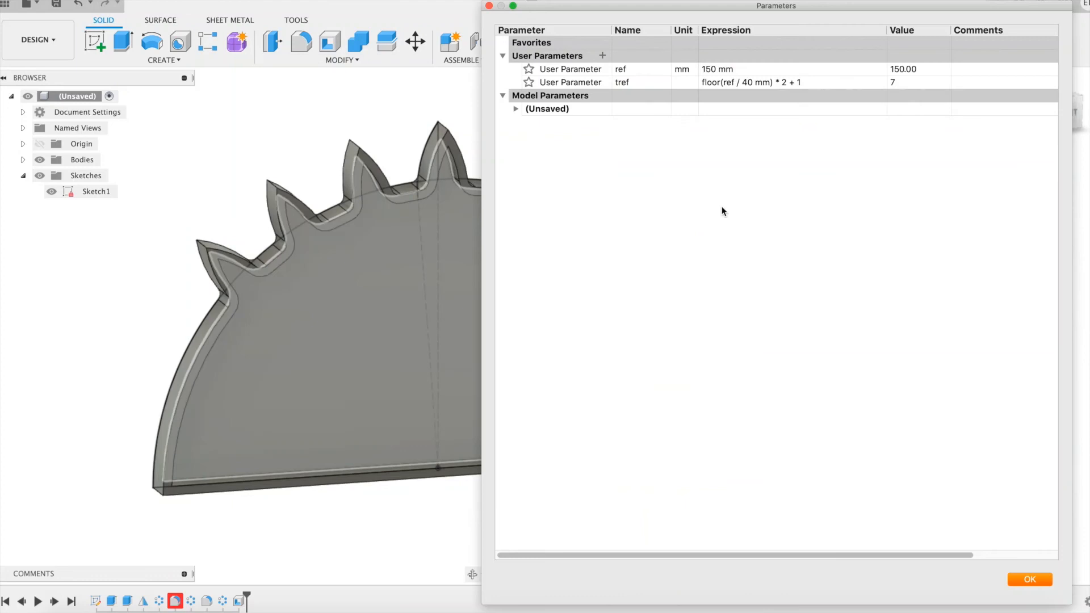
left_click(725, 70)
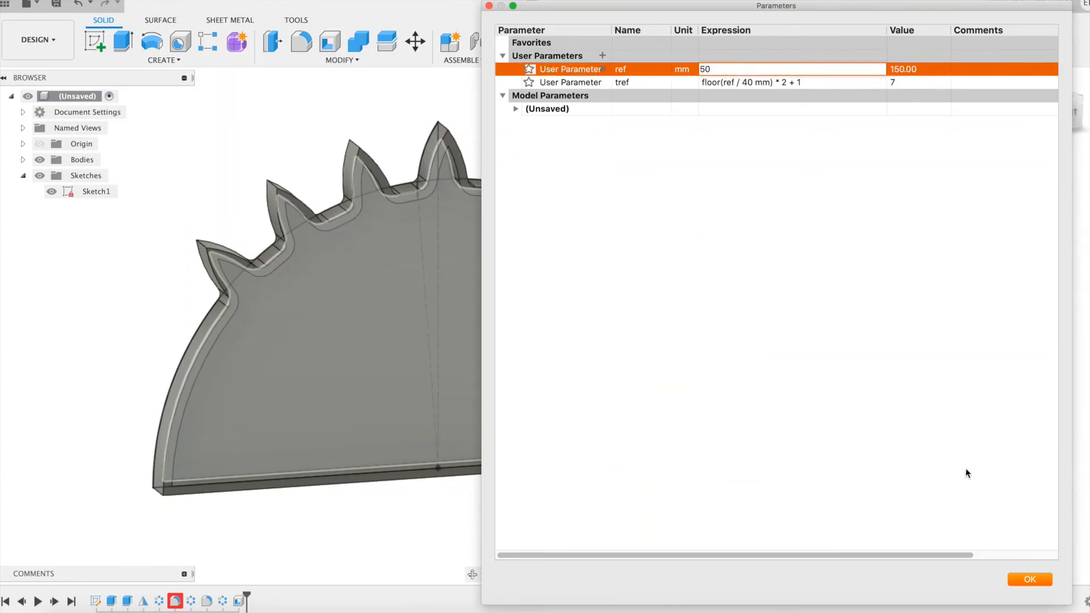
type("50")
left_click(1030, 579)
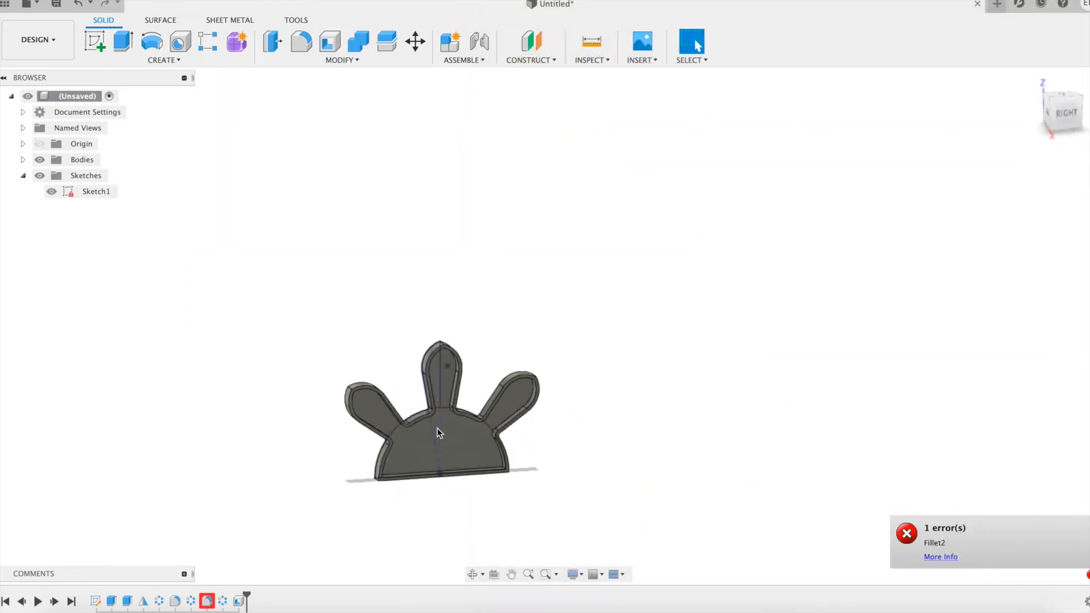
middle_click_drag(502, 404, 528, 321, "shift")
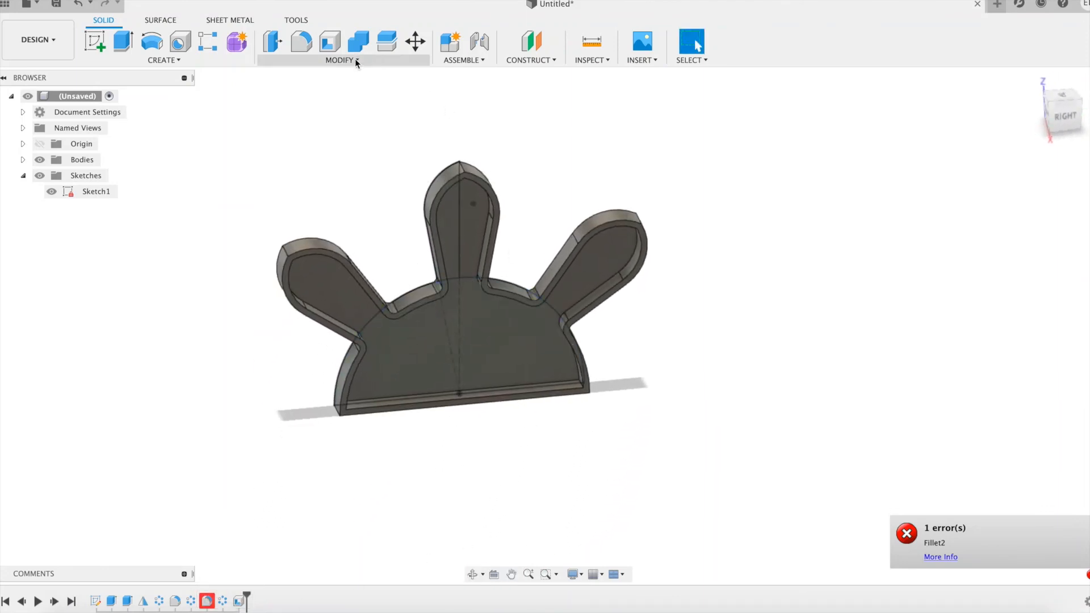
scroll(392, 139, "down", 4)
middle_click_drag(433, 143, 377, 281)
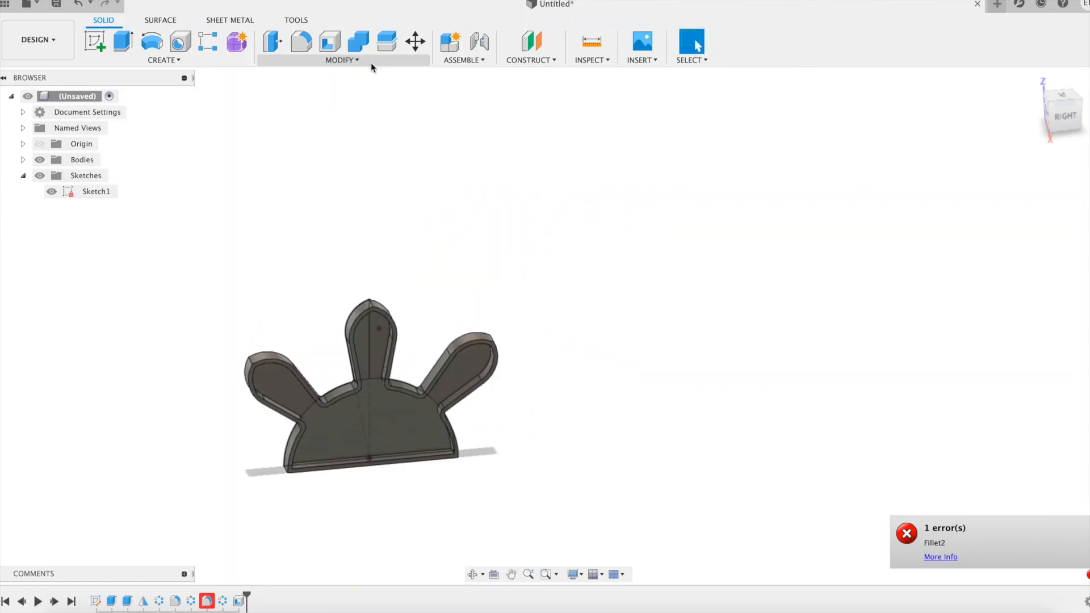
Change the user parameter ref to 100 mm and look at the updated teeth with the parameters still open.
left_click(372, 67)
left_click(398, 329)
left_click(745, 69)
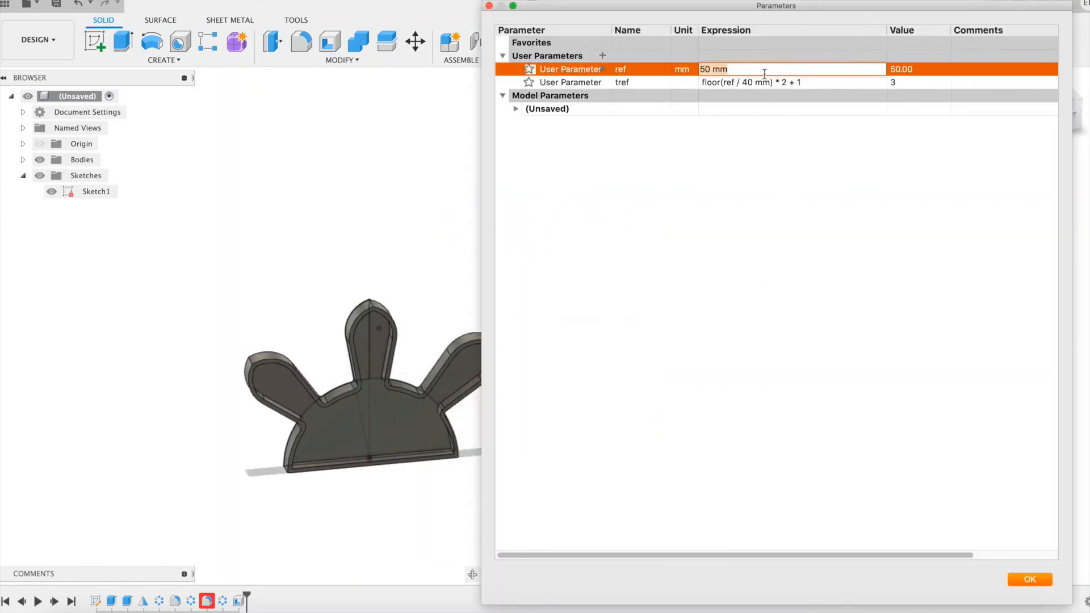
type("100")
key("Return")
left_click(437, 291)
scroll(356, 302, "up", 3)
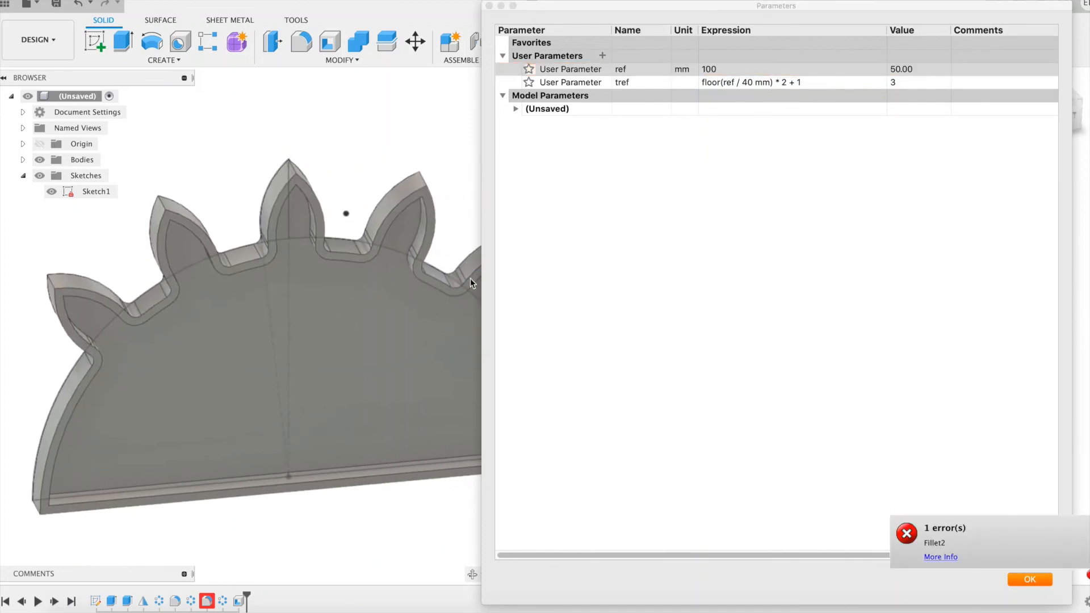
Change ref to 119 mm and bring the whole half disc into view to check its teeth.
left_click(748, 69)
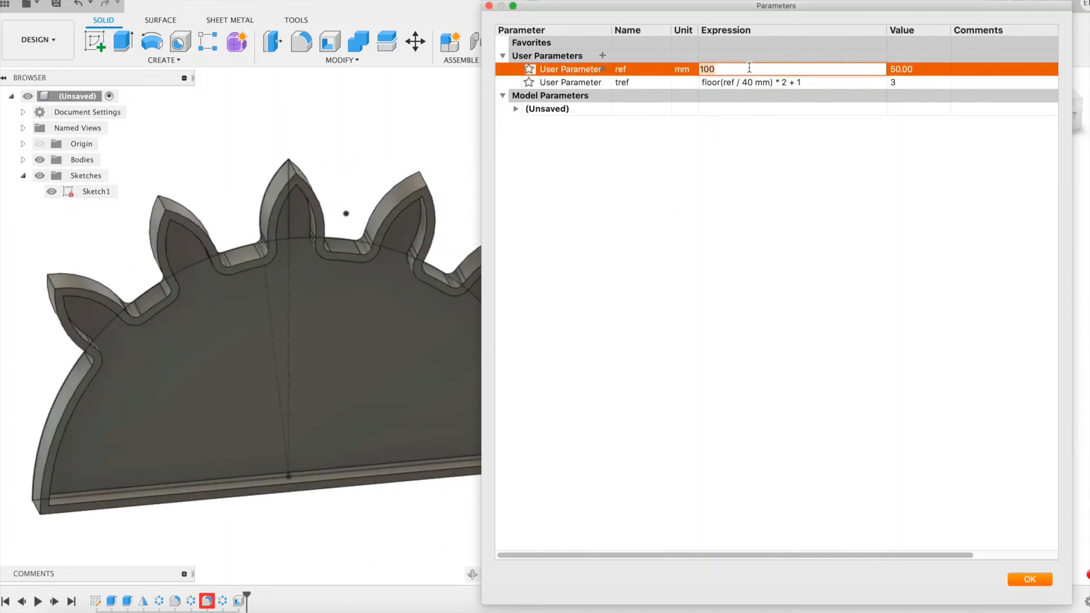
type("119")
key("Return")
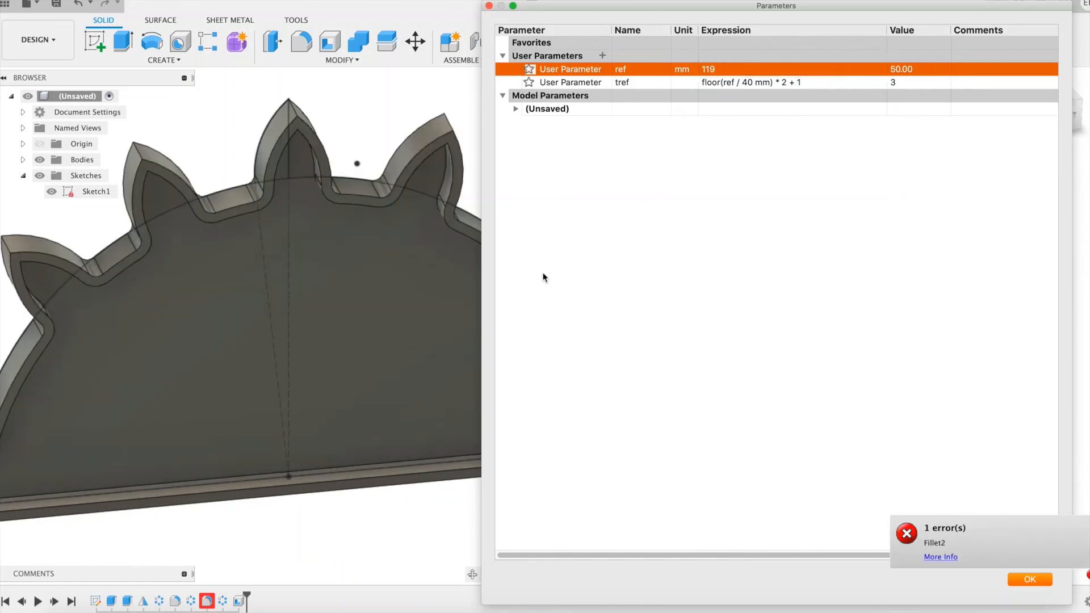
scroll(385, 303, "down", 4)
middle_click_drag(385, 302, 309, 337)
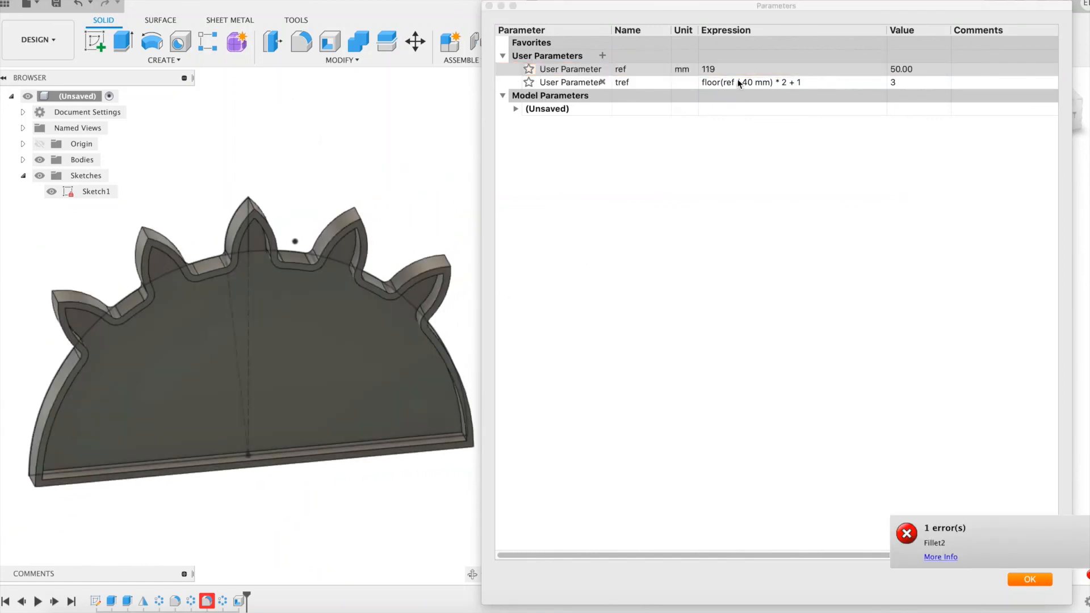
Change ref to 120 mm to test the tooth quantity at the next multiple of 40 mm.
left_click(753, 68)
key("BackSpace")
type("120")
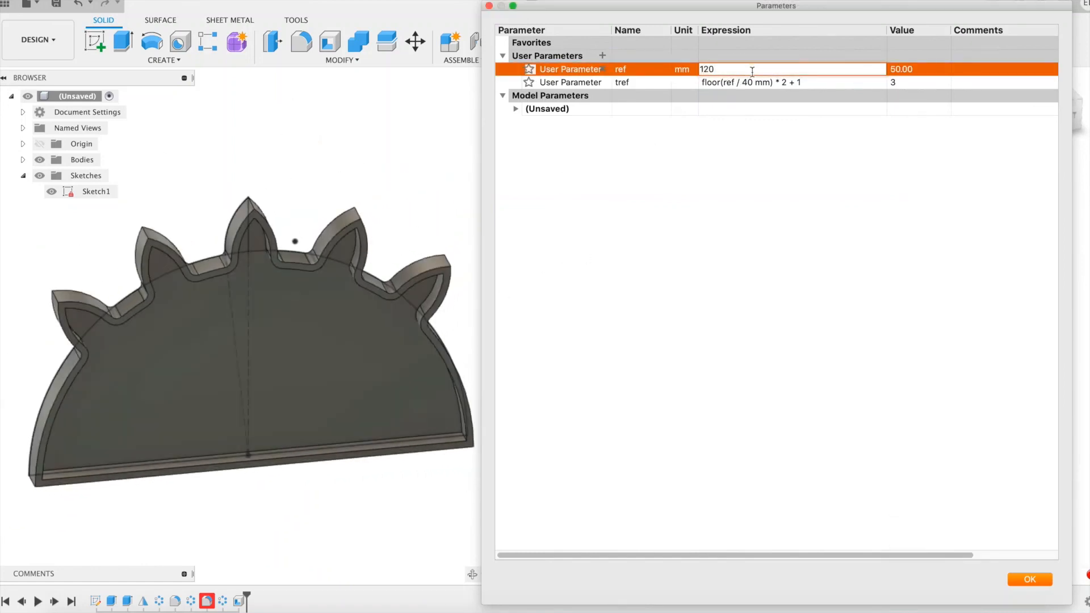
key("Return")
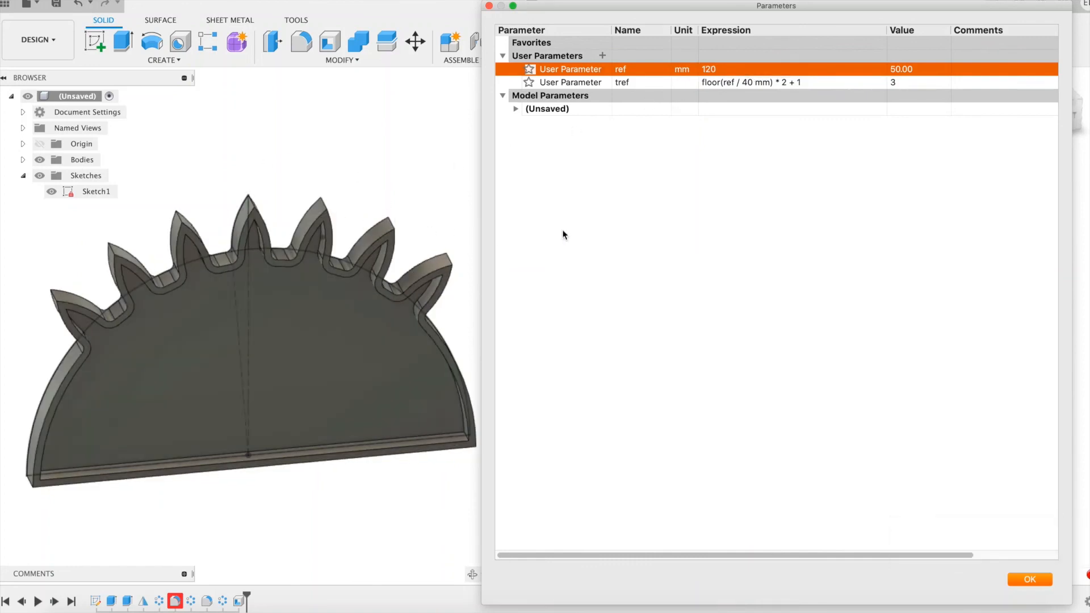
Set the user parameter ref to 150 mm and accept the parameter changes.
left_click(737, 68)
type("150")
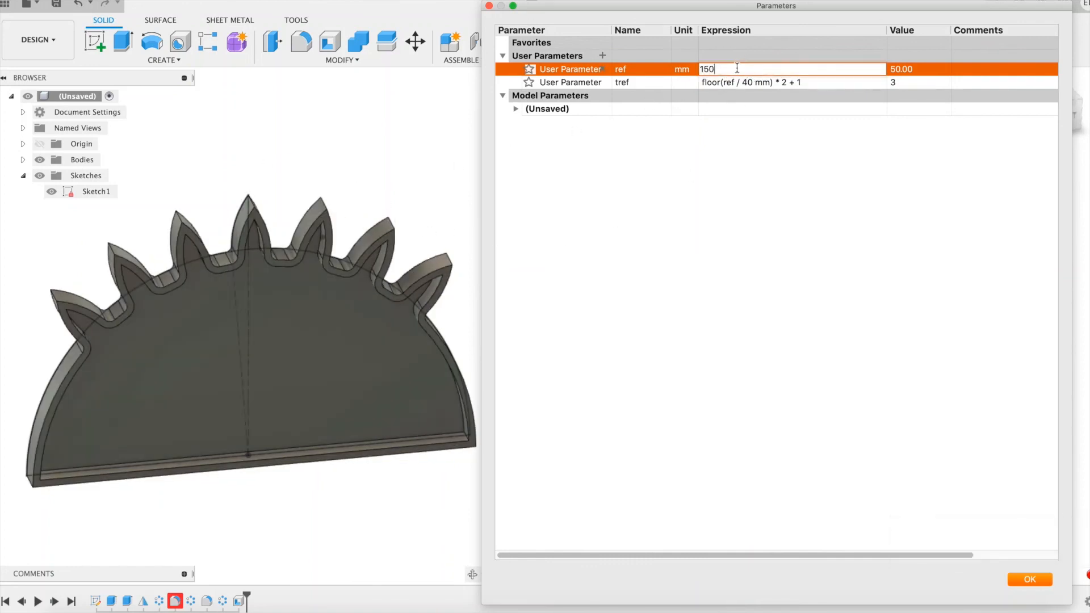
left_click(1027, 579)
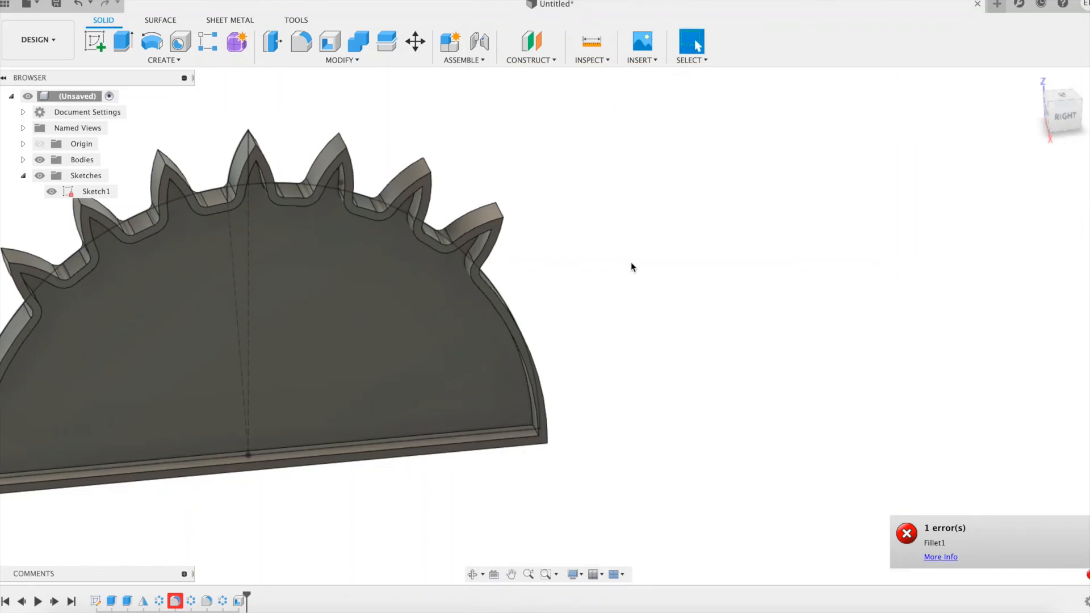
Fit the whole model in view and hide all sketches.
middle_click(633, 267)
middle_click(633, 267)
mouse_move(954, 284)
middle_mouse_down("shift")
mouse_move(893, 251)
mouse_move(945, 278)
middle_mouse_up("shift")
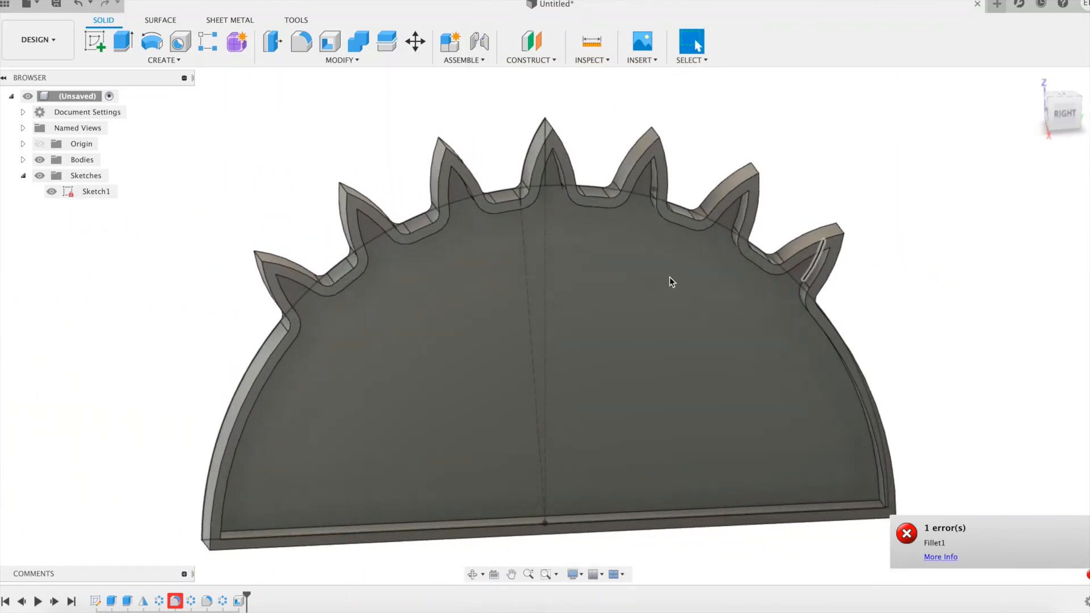
left_click(39, 175)
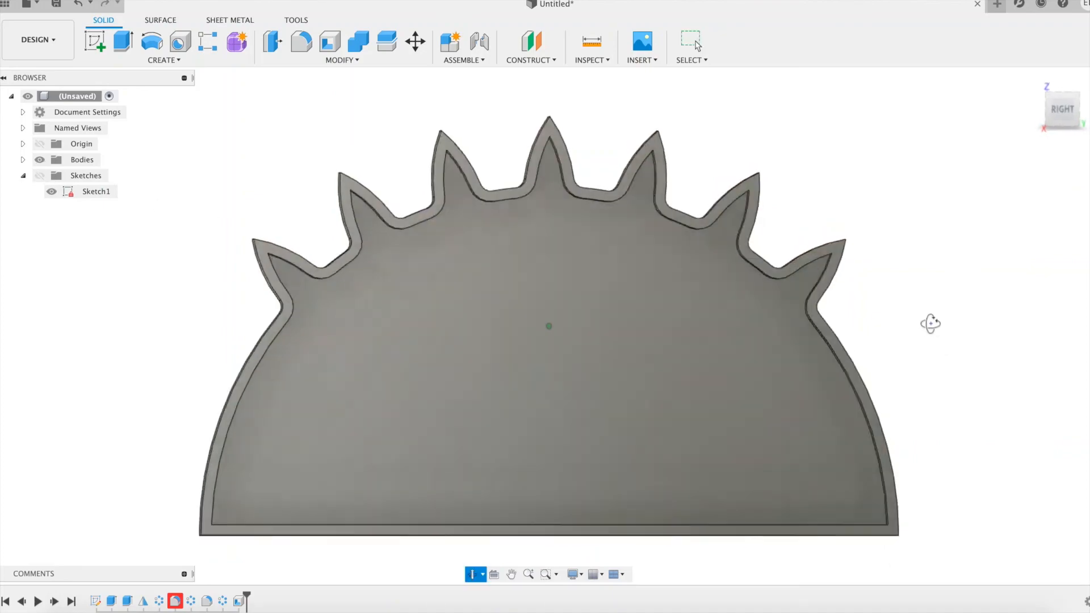